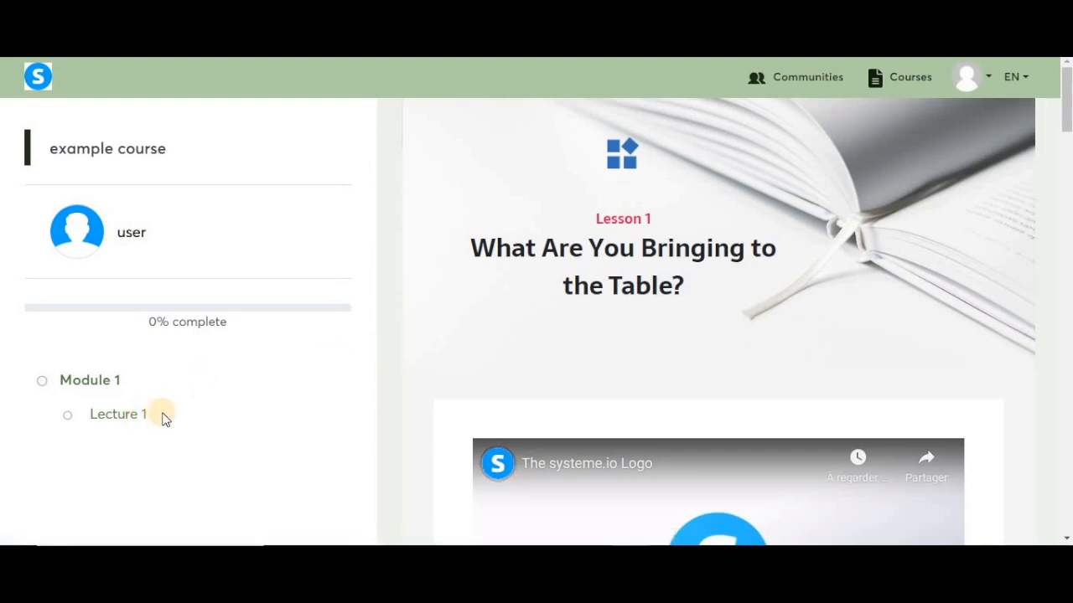
Go through Lecture 1 of Module 1 in the example course and mark it as complete
{"action": "scroll", "coordinate": [159, 417], "scroll_direction": "down", "scroll_amount": 2}
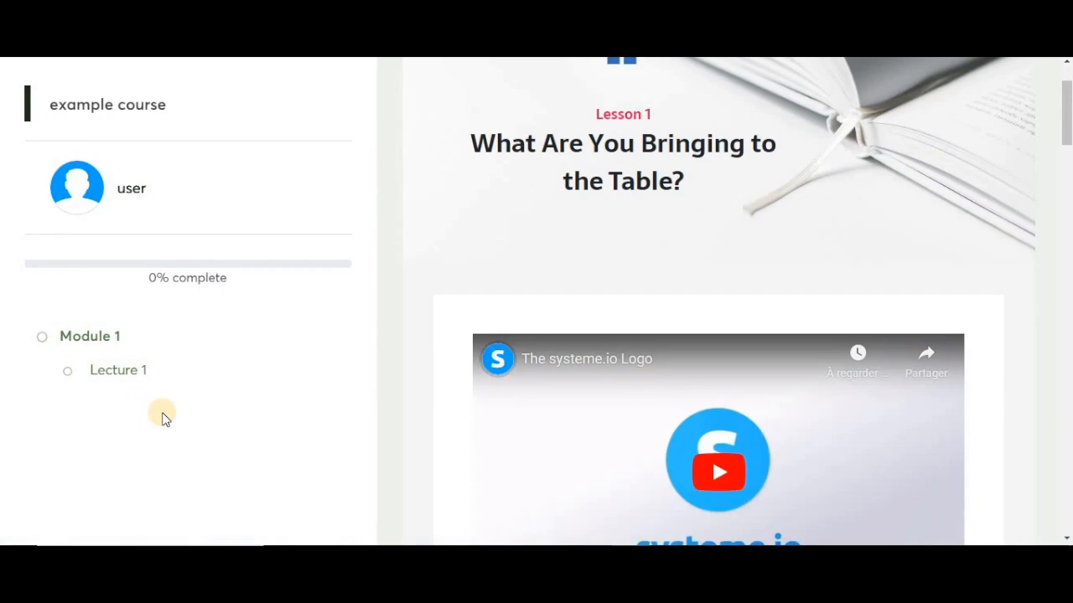
{"action": "scroll", "coordinate": [646, 424], "scroll_direction": "down", "scroll_amount": 15}
{"action": "scroll", "coordinate": [654, 423], "scroll_direction": "down", "scroll_amount": 10}
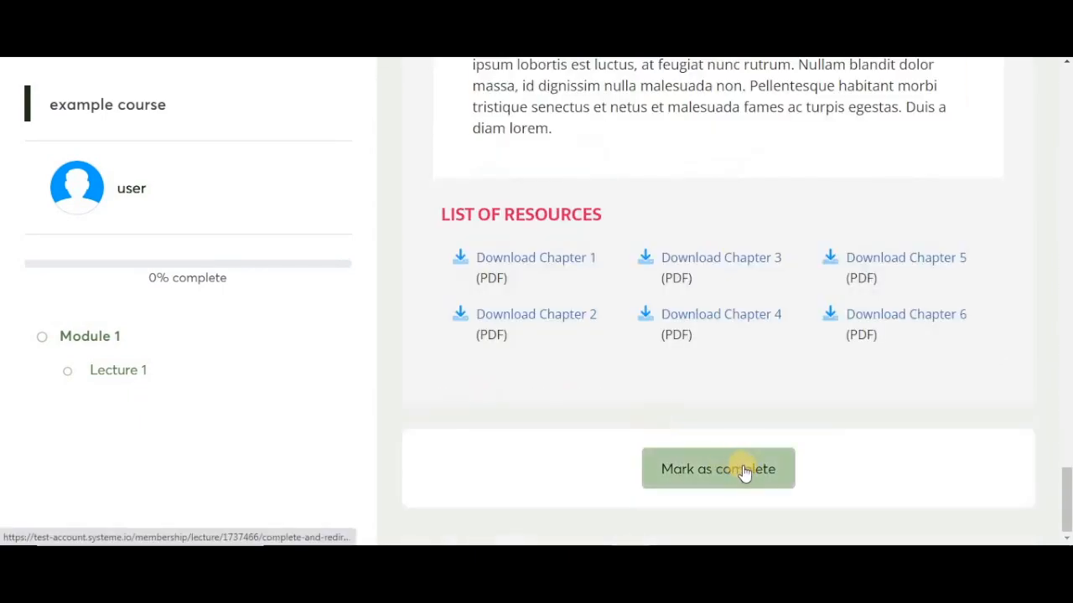
{"action": "left_click", "coordinate": [744, 471]}
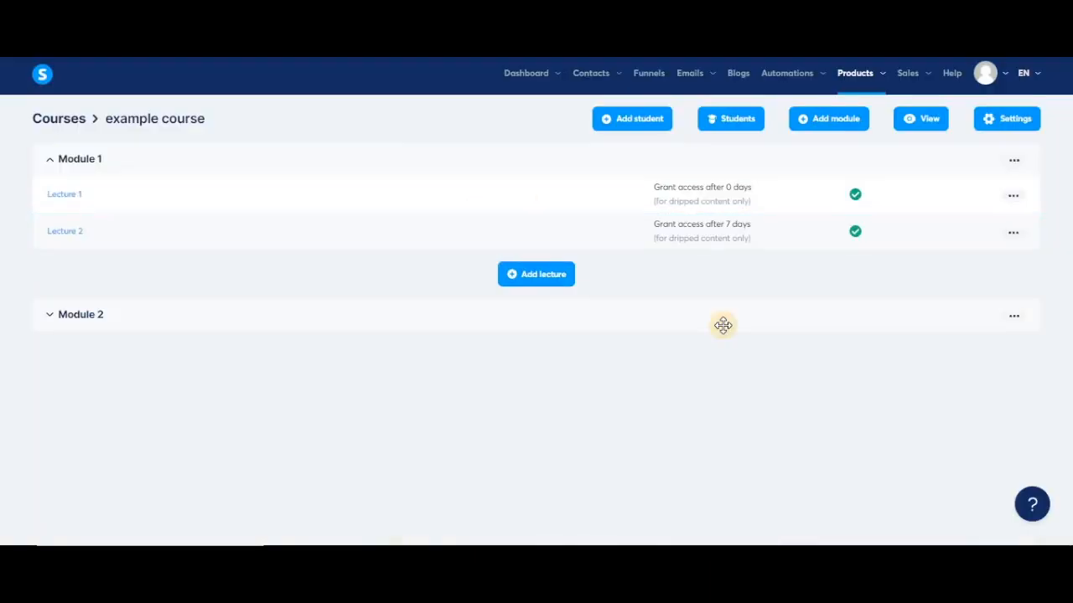
Open the example course's settings and review its title, description, domain, theme and branding fields
{"action": "left_click", "coordinate": [1000, 126]}
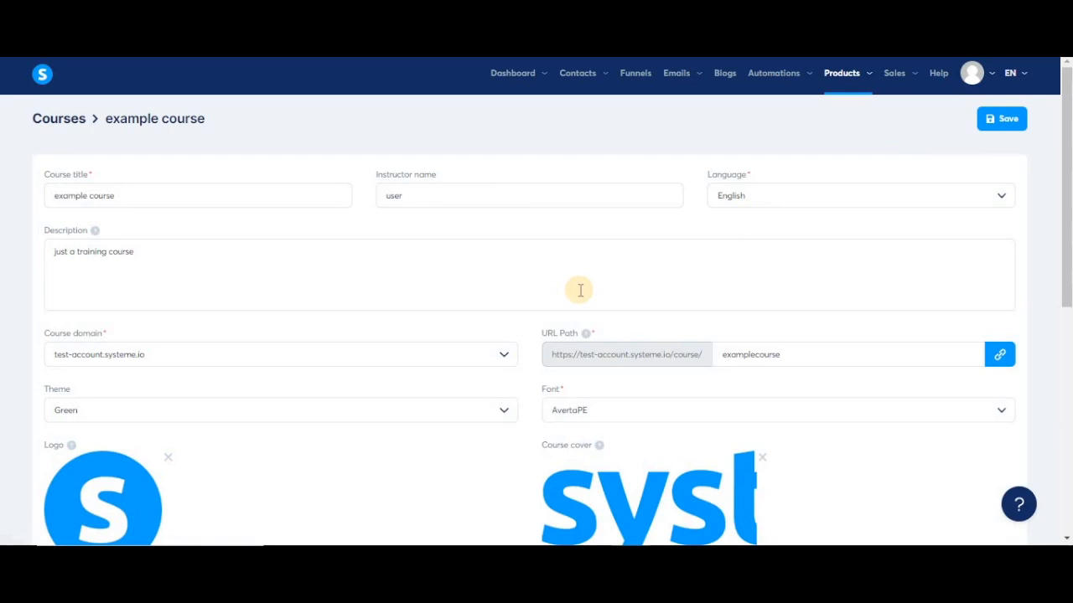
{"action": "scroll", "coordinate": [579, 290], "scroll_direction": "down", "scroll_amount": 2}
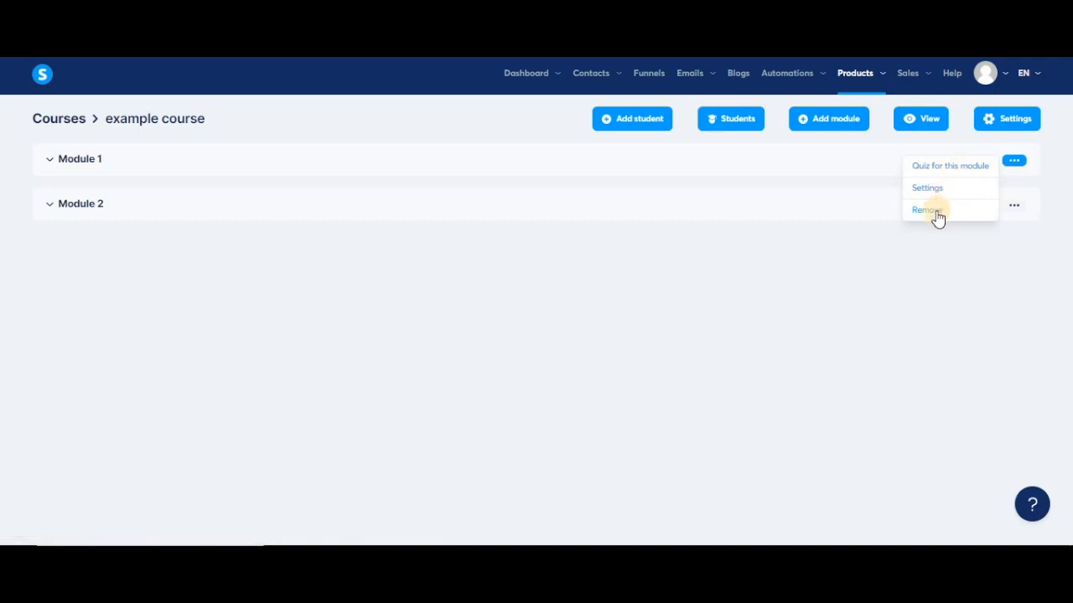
Open the quiz for Module 1 and create a question reading "question 1 ?"
{"action": "left_click", "coordinate": [947, 165]}
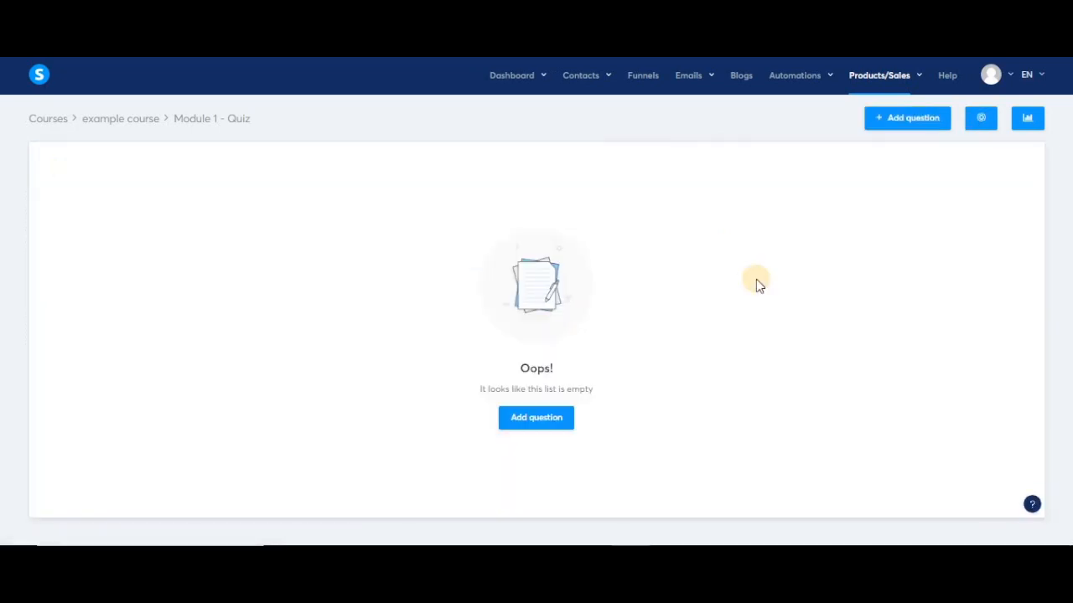
{"action": "left_click", "coordinate": [911, 117]}
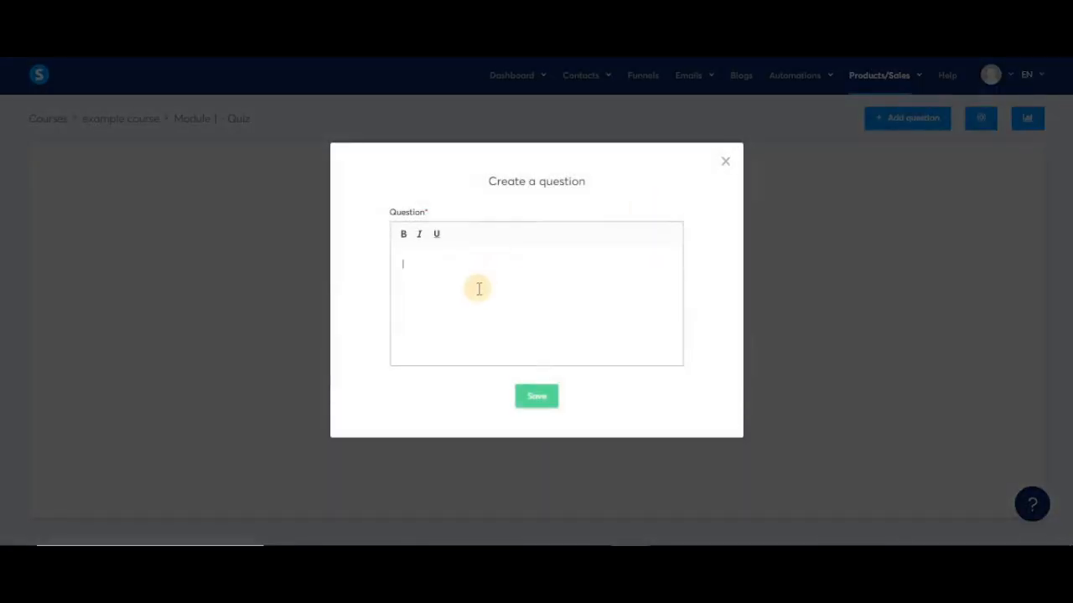
{"action": "type", "text": "question 1 ?"}
{"action": "left_click", "coordinate": [525, 395]}
Add "answer 1" to question 1 as an incorrect answer and save it
{"action": "left_click", "coordinate": [536, 216]}
{"action": "left_click", "coordinate": [462, 270]}
{"action": "type", "text": "answer 1"}
{"action": "left_click", "coordinate": [537, 423]}
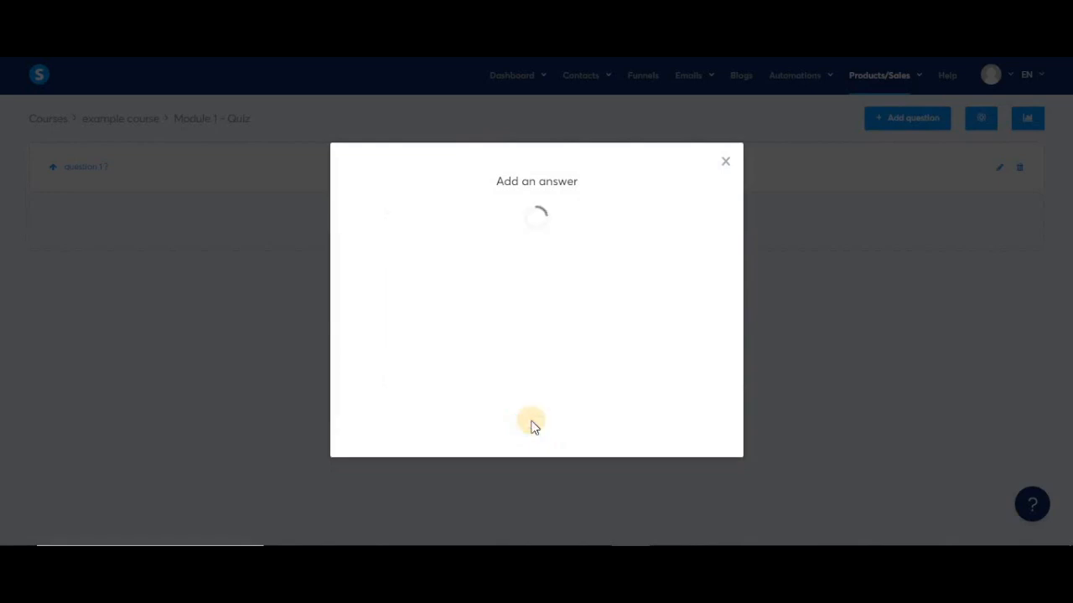
Add "answer 2" to question 1, mark it as the correct answer and save it
{"action": "left_click", "coordinate": [546, 277]}
{"action": "left_click", "coordinate": [535, 310]}
{"action": "type", "text": "answer 2"}
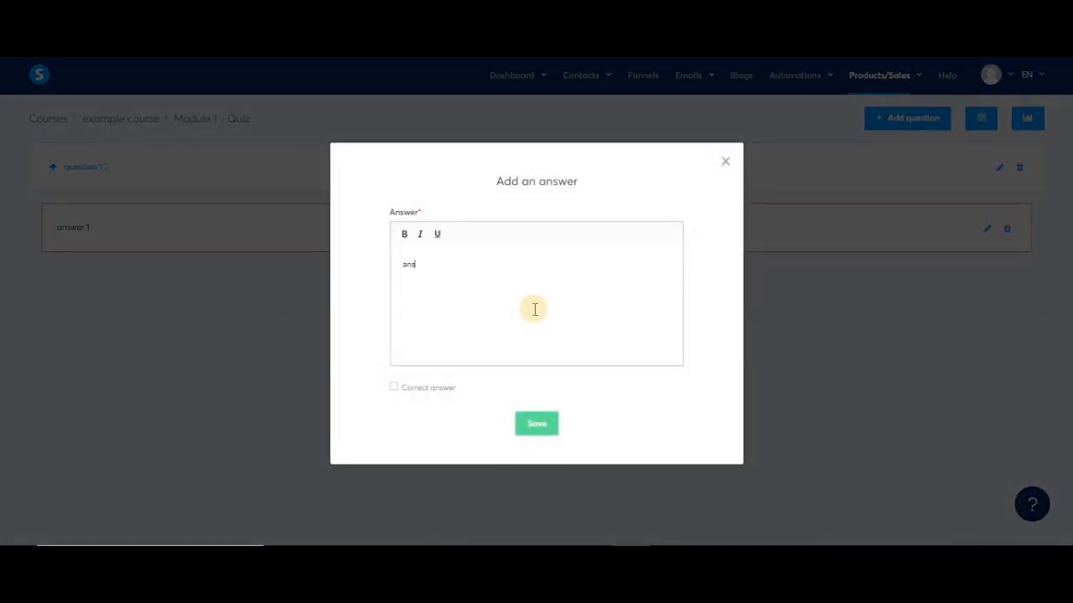
{"action": "left_click", "coordinate": [395, 389]}
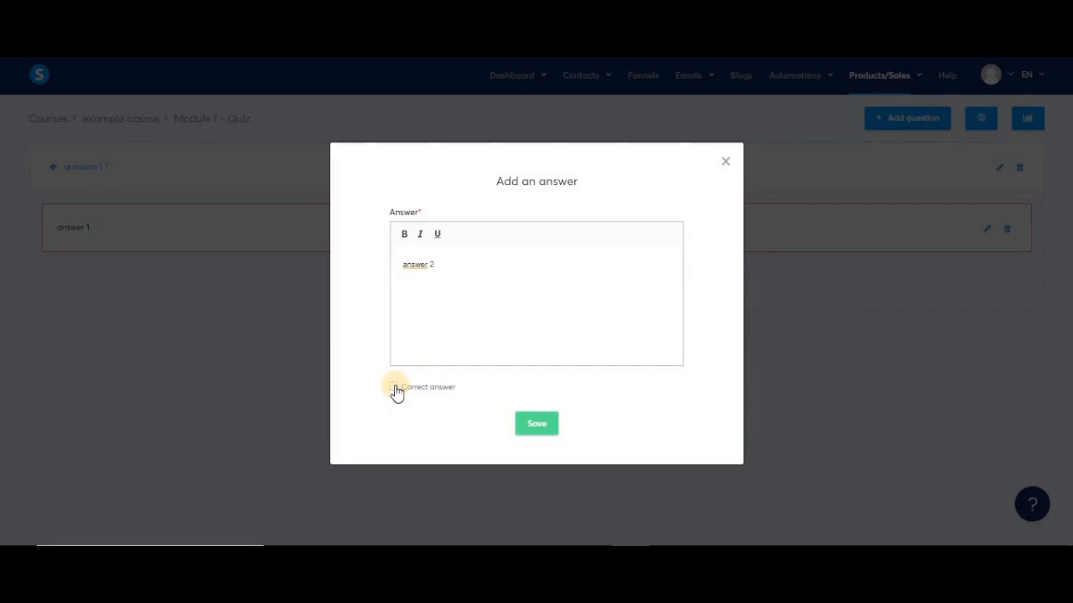
{"action": "left_click", "coordinate": [541, 424]}
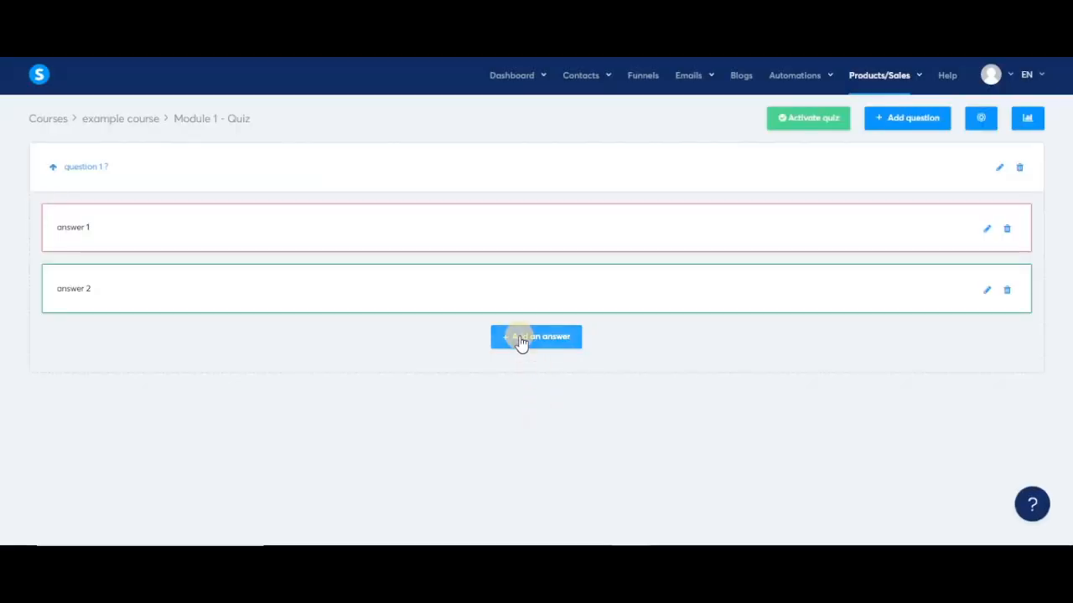
Add "answer 3" to question 1 as another incorrect answer and save it
{"action": "left_click", "coordinate": [519, 339]}
{"action": "left_click", "coordinate": [503, 268]}
{"action": "type", "text": "answer 3"}
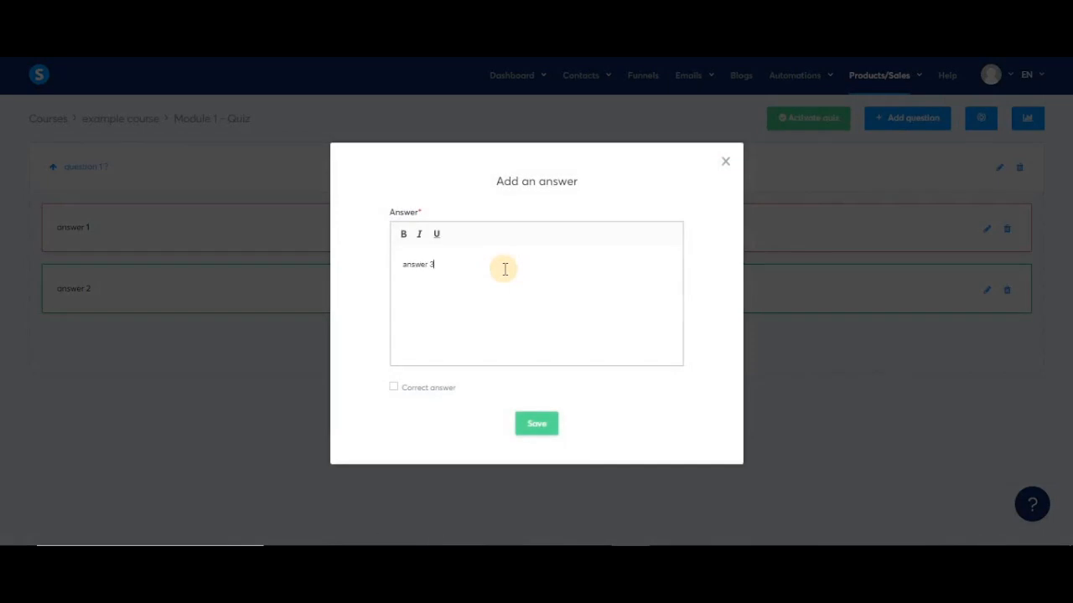
{"action": "left_click", "coordinate": [527, 424]}
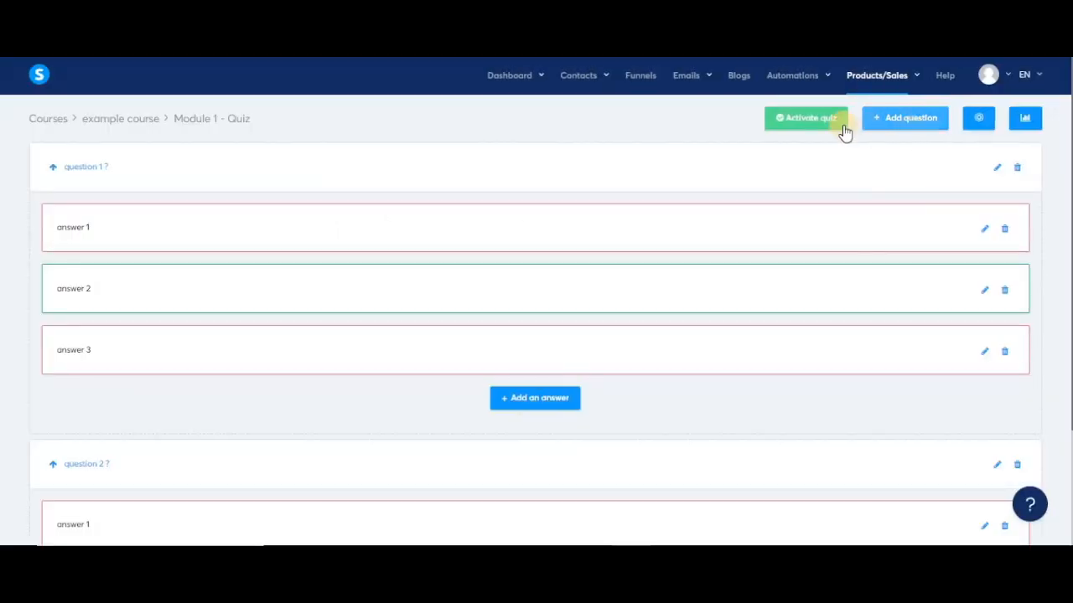
Activate the Module 1 quiz and confirm the activation
{"action": "left_click", "coordinate": [803, 118]}
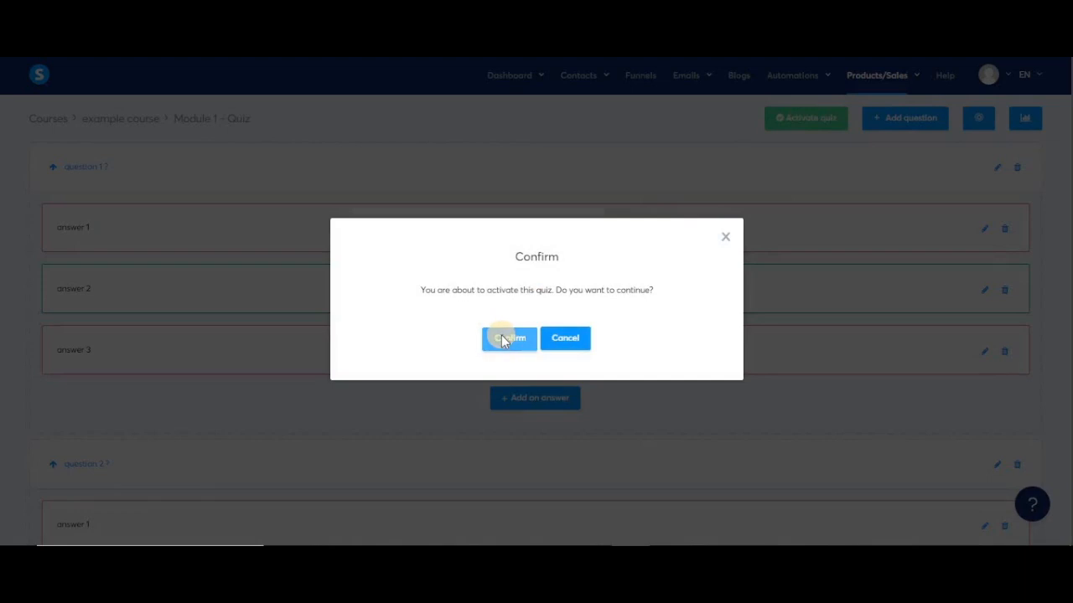
{"action": "left_click", "coordinate": [501, 336]}
Open the example course from the courses list, view it as a student and go to Module 1's quiz
{"action": "mouse_move", "coordinate": [877, 78]}
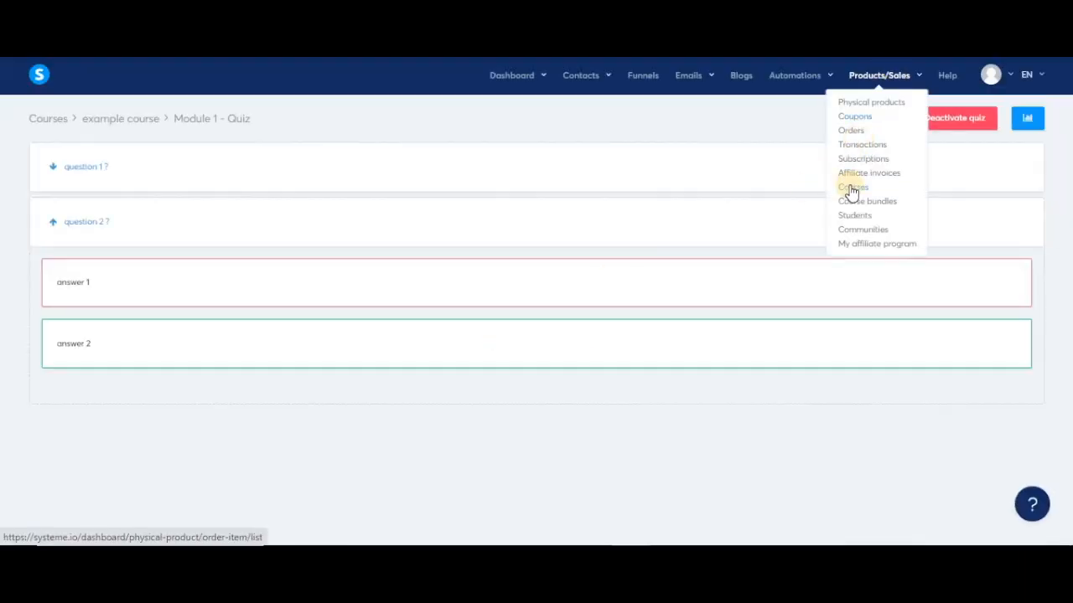
{"action": "left_click", "coordinate": [852, 187]}
{"action": "left_click", "coordinate": [84, 198]}
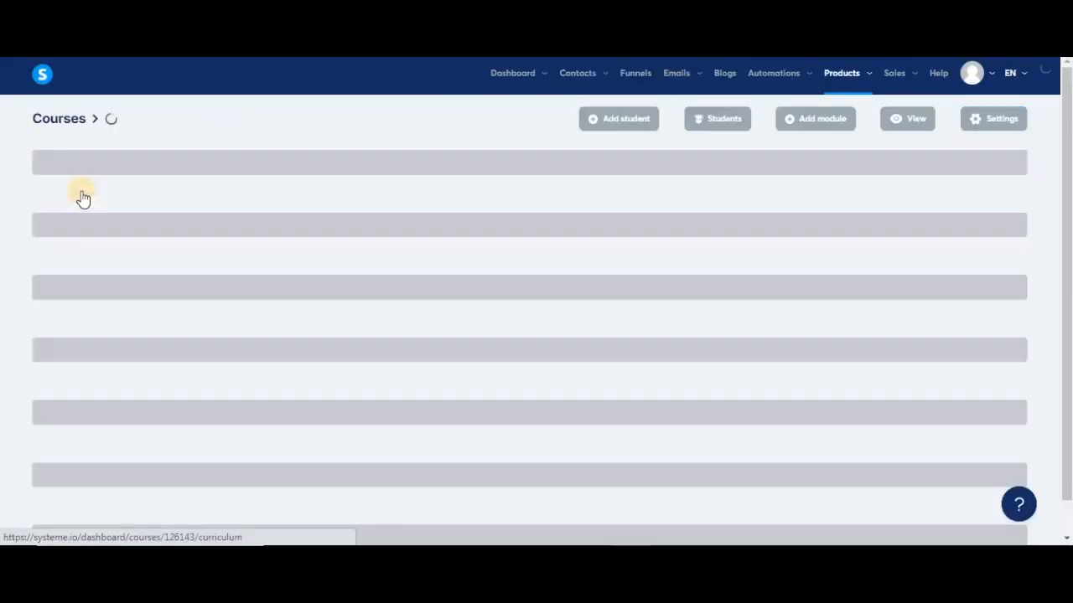
{"action": "left_click", "coordinate": [922, 116]}
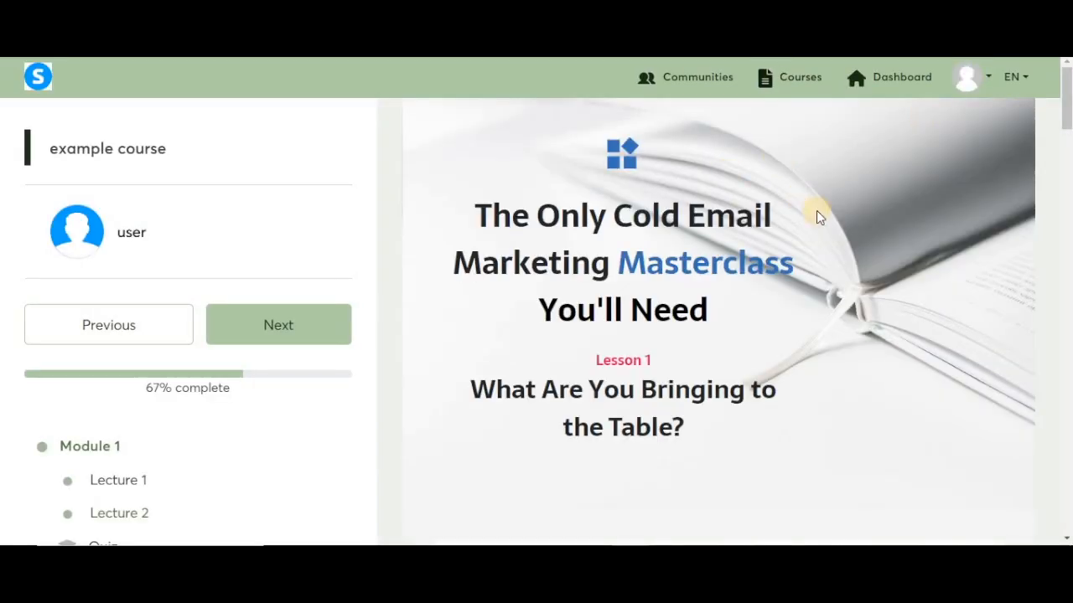
{"action": "scroll", "coordinate": [628, 385], "scroll_direction": "down", "scroll_amount": 20}
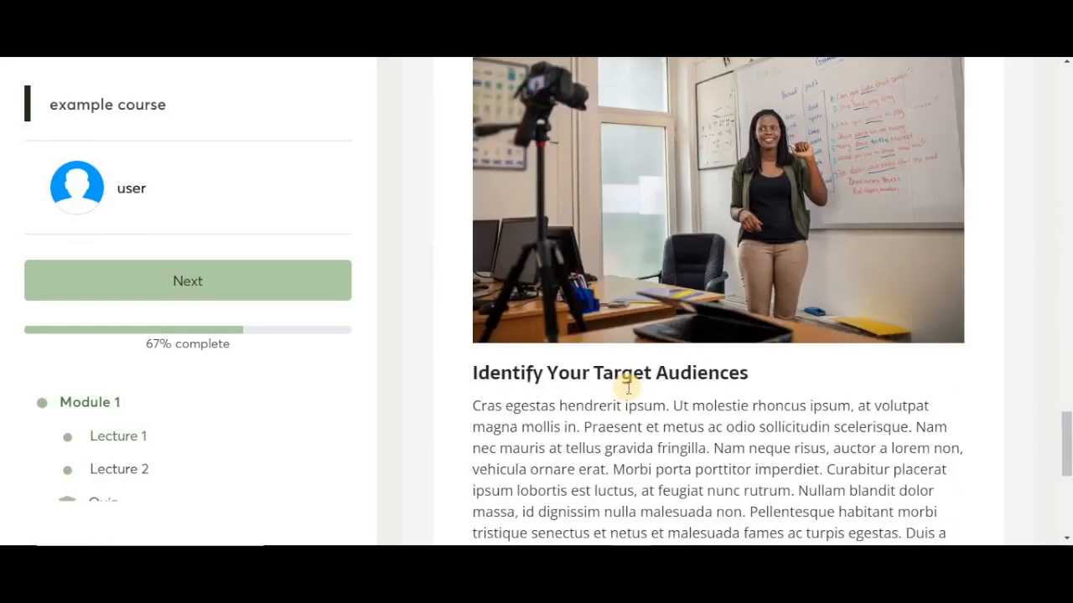
{"action": "scroll", "coordinate": [718, 402], "scroll_direction": "down", "scroll_amount": 5}
{"action": "scroll", "coordinate": [105, 455], "scroll_direction": "down", "scroll_amount": 1}
{"action": "left_click", "coordinate": [105, 455]}
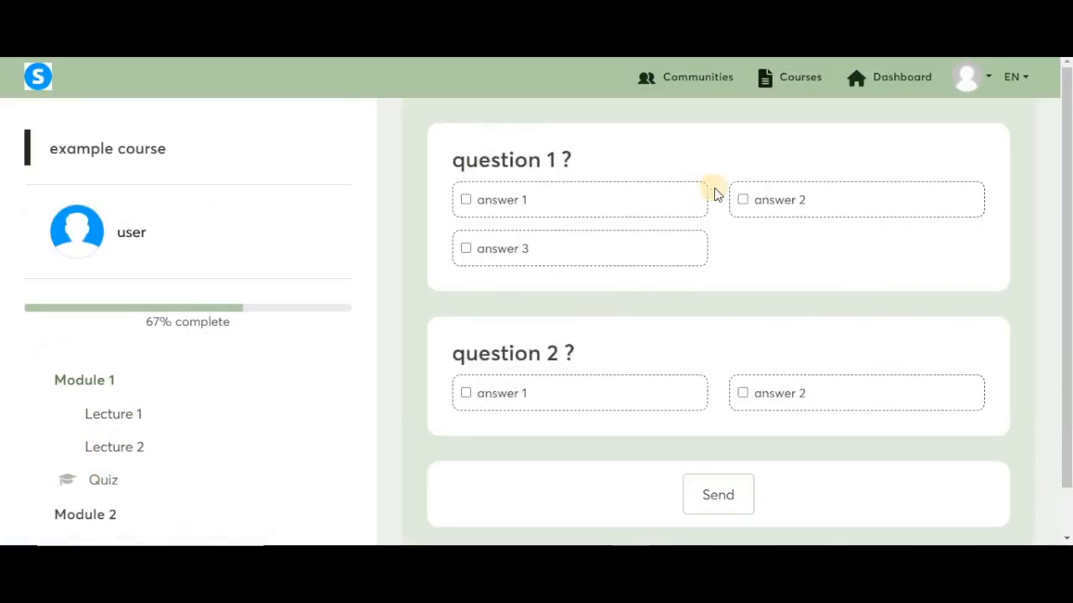
Submit the quiz with answer 1 for question 1 and answer 2 for question 2
{"action": "left_click", "coordinate": [623, 208]}
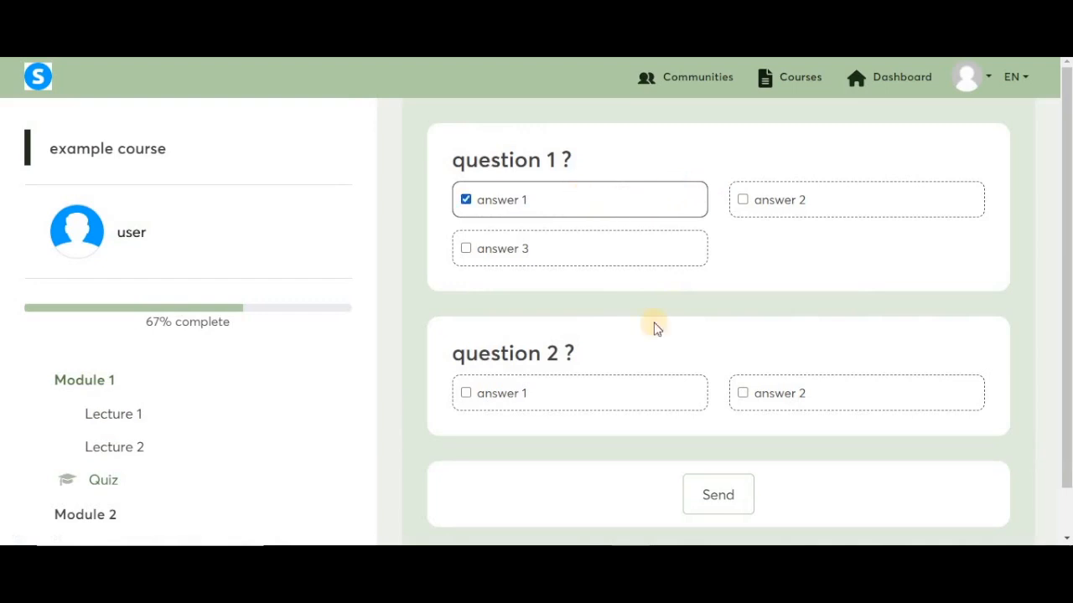
{"action": "left_click", "coordinate": [769, 399]}
{"action": "left_click", "coordinate": [716, 494]}
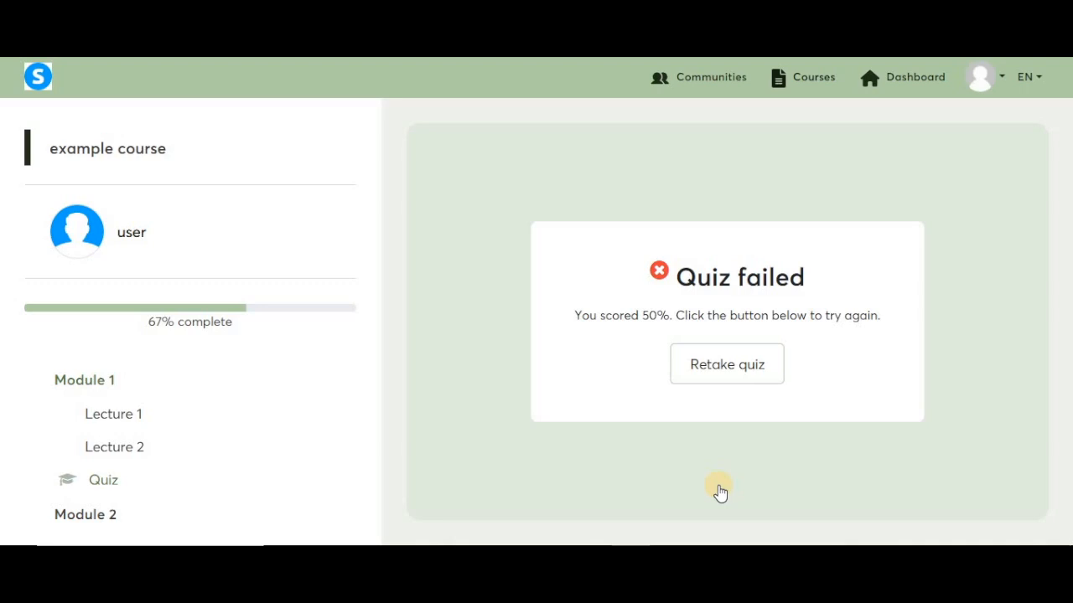
Retake the quiz with answer 2 for both questions, submit it and view the results
{"action": "left_click", "coordinate": [722, 374]}
{"action": "left_click", "coordinate": [783, 205]}
{"action": "left_click", "coordinate": [796, 400]}
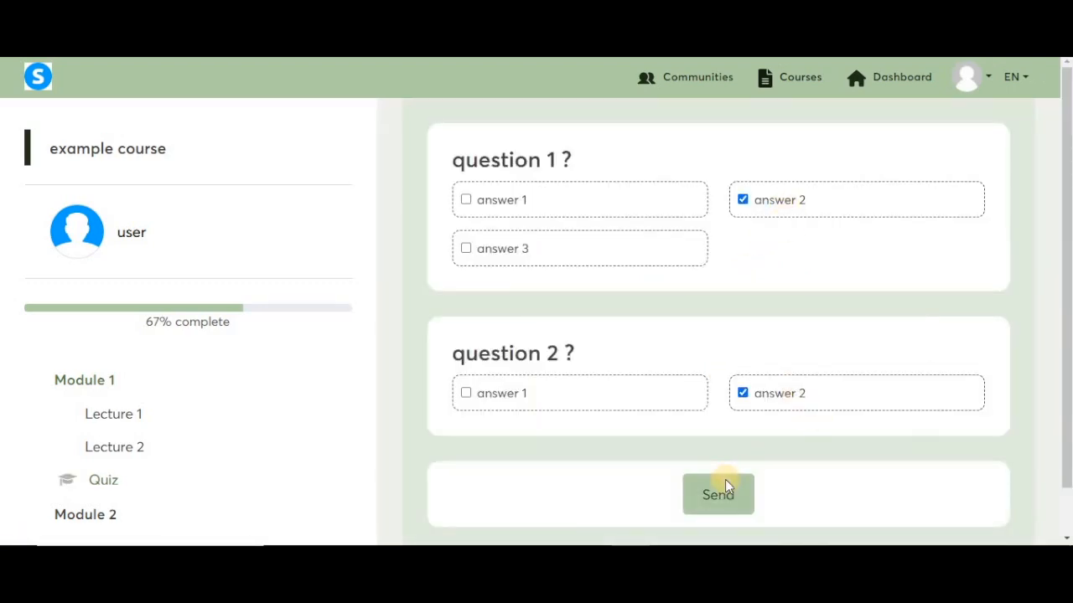
{"action": "left_click", "coordinate": [719, 495]}
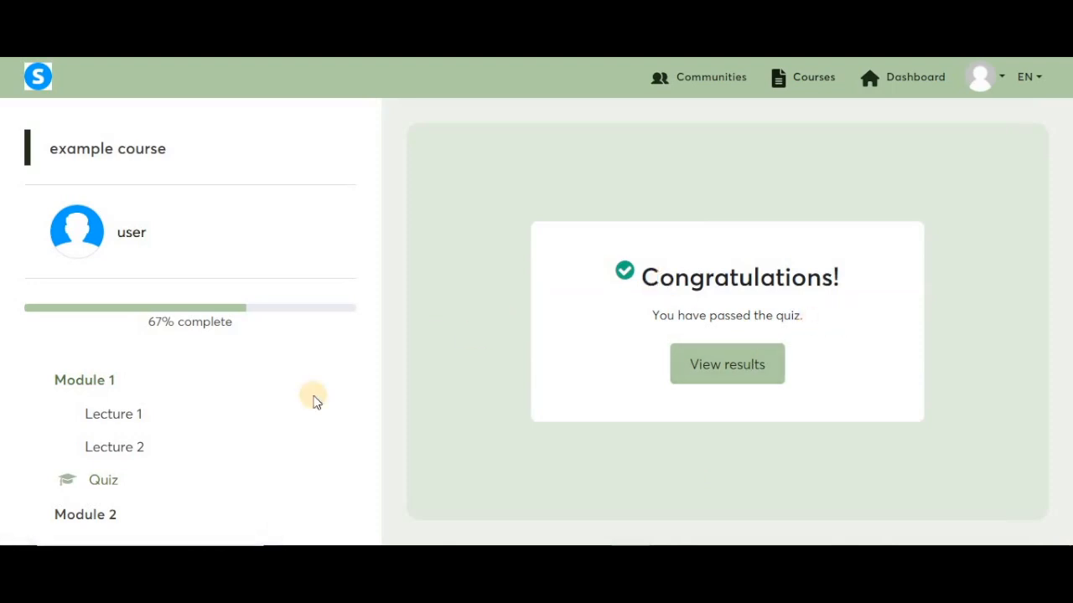
{"action": "left_click", "coordinate": [728, 365]}
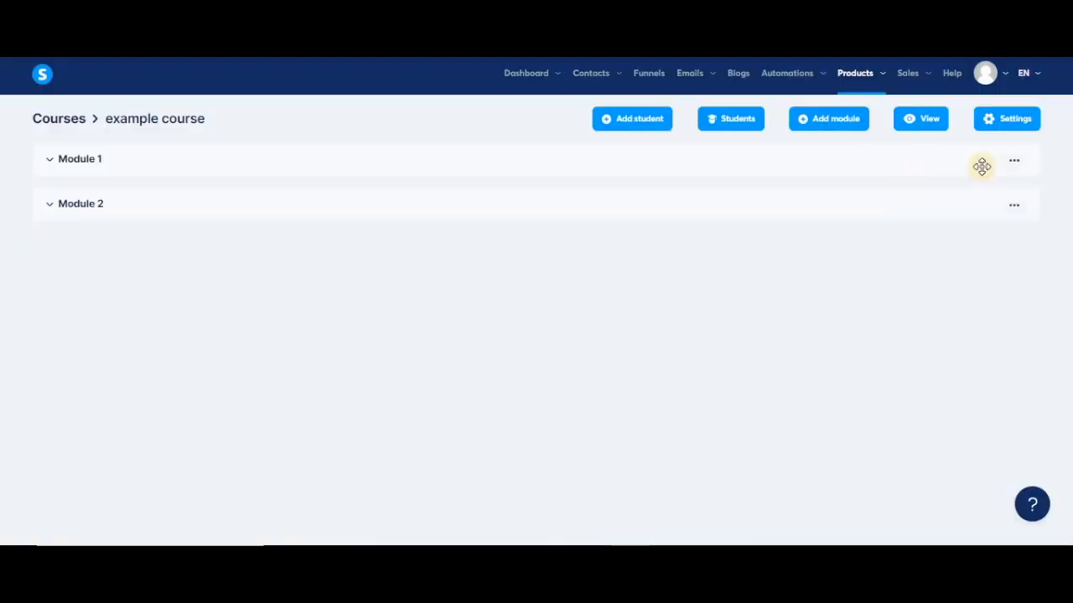
Open the quiz results for Module 1 in the course editor and view the listed student's details
{"action": "left_click", "coordinate": [1012, 160]}
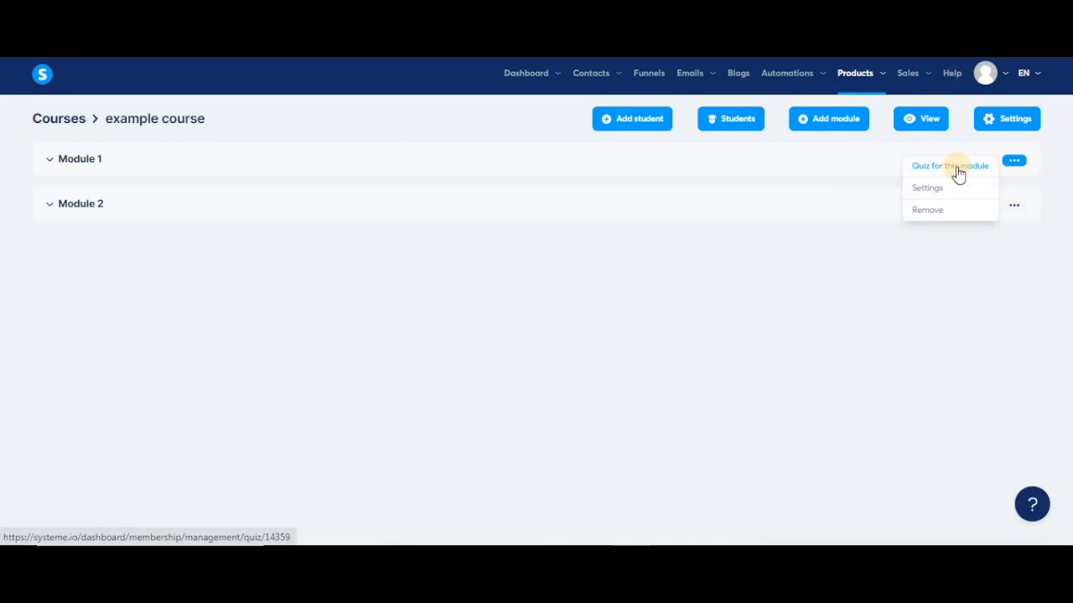
{"action": "left_click", "coordinate": [959, 172]}
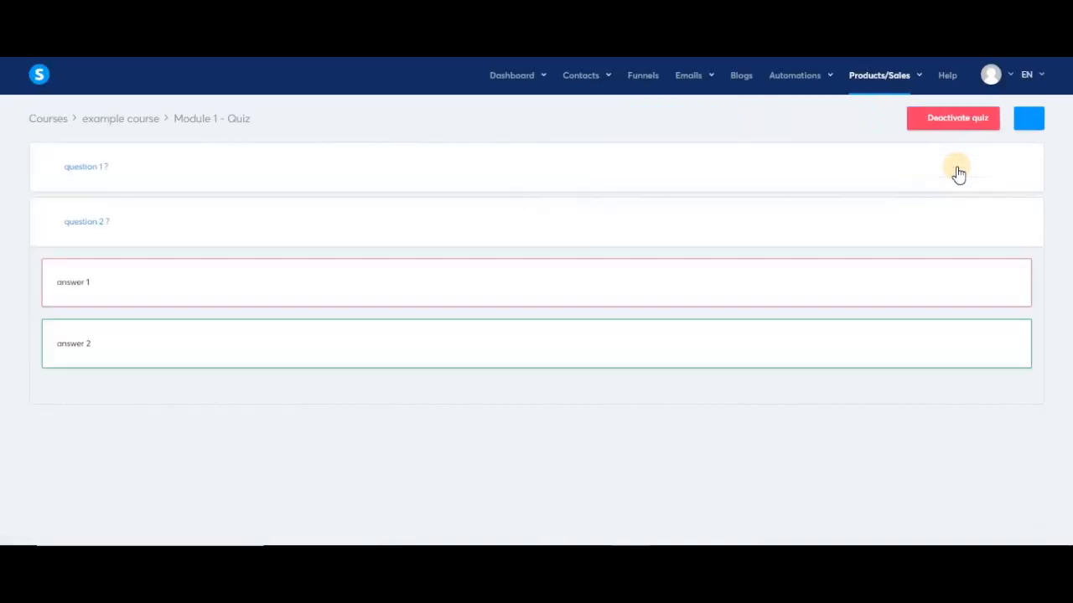
{"action": "left_click", "coordinate": [1027, 121]}
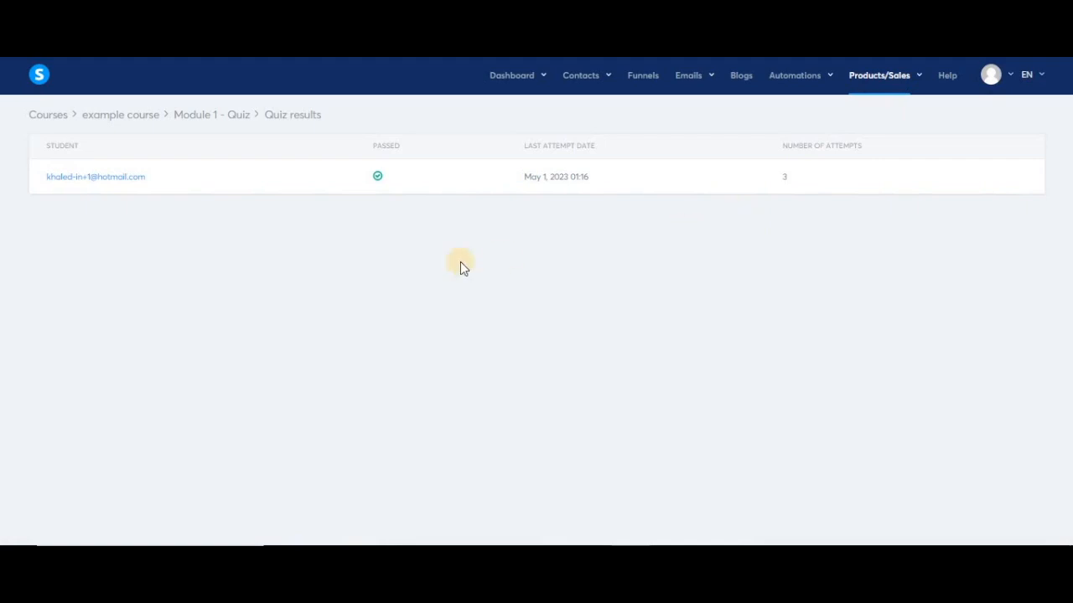
{"action": "left_click", "coordinate": [135, 180]}
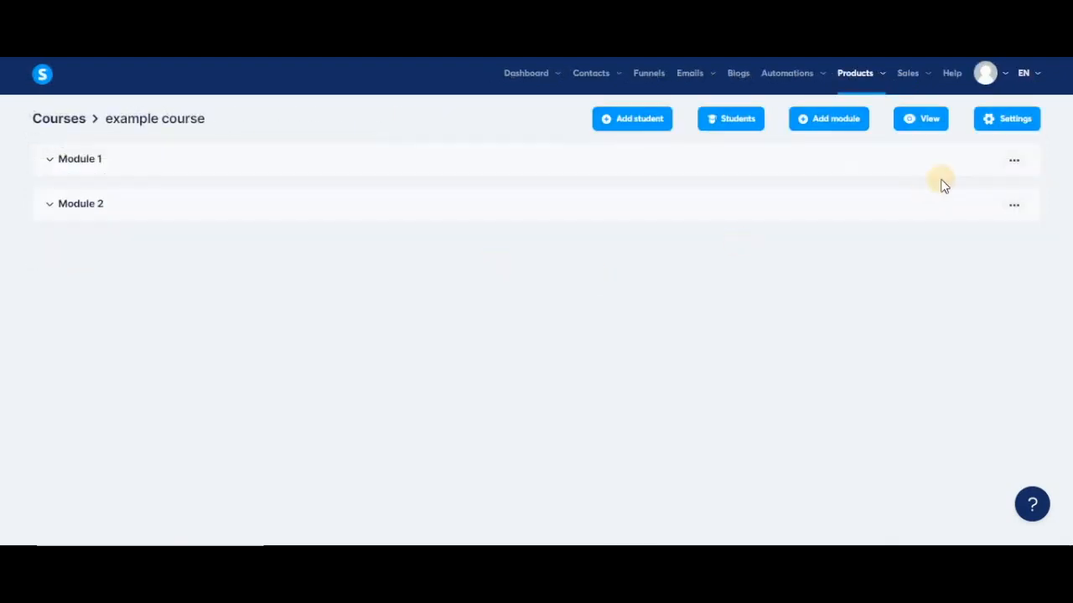
In Module 1's settings, set the sales page to "sell test funnel" with the "Sales page" funnel step and save
{"action": "left_click", "coordinate": [1013, 161]}
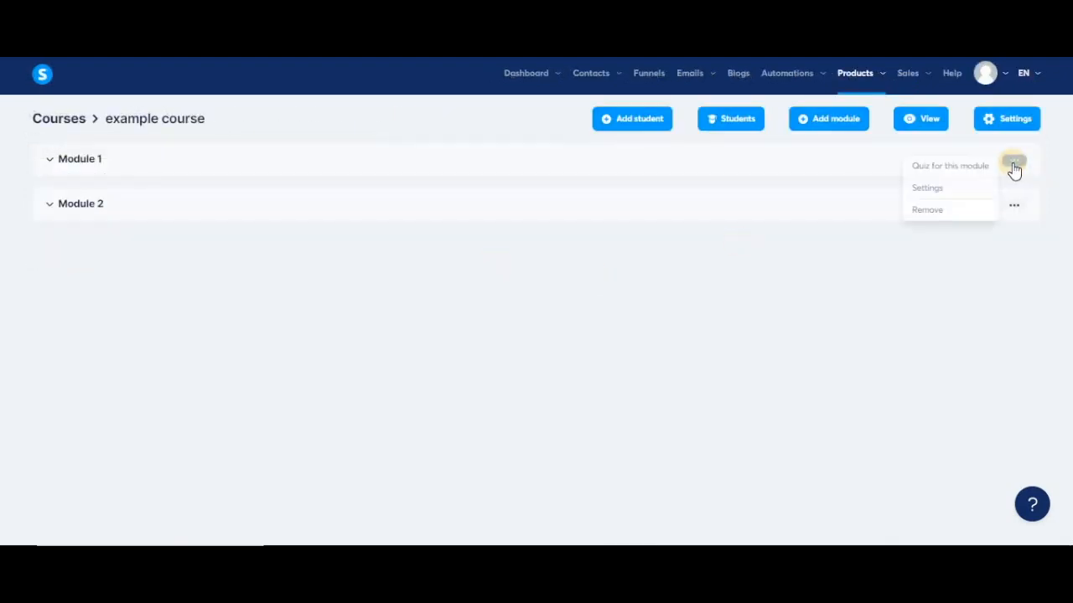
{"action": "left_click", "coordinate": [935, 191]}
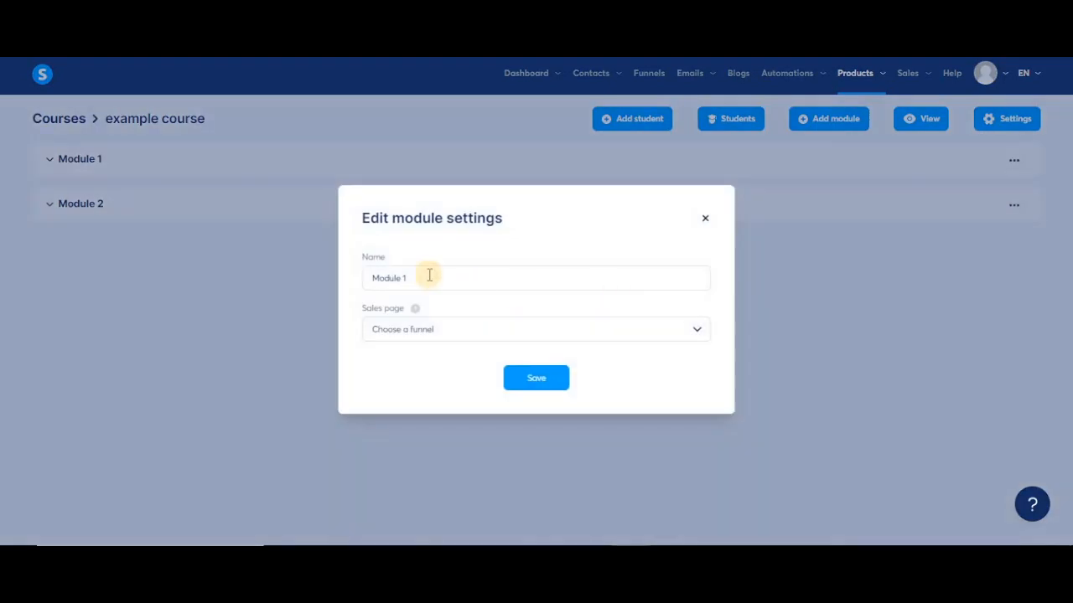
{"action": "left_click_drag", "start_coordinate": [410, 280], "coordinate": [346, 283]}
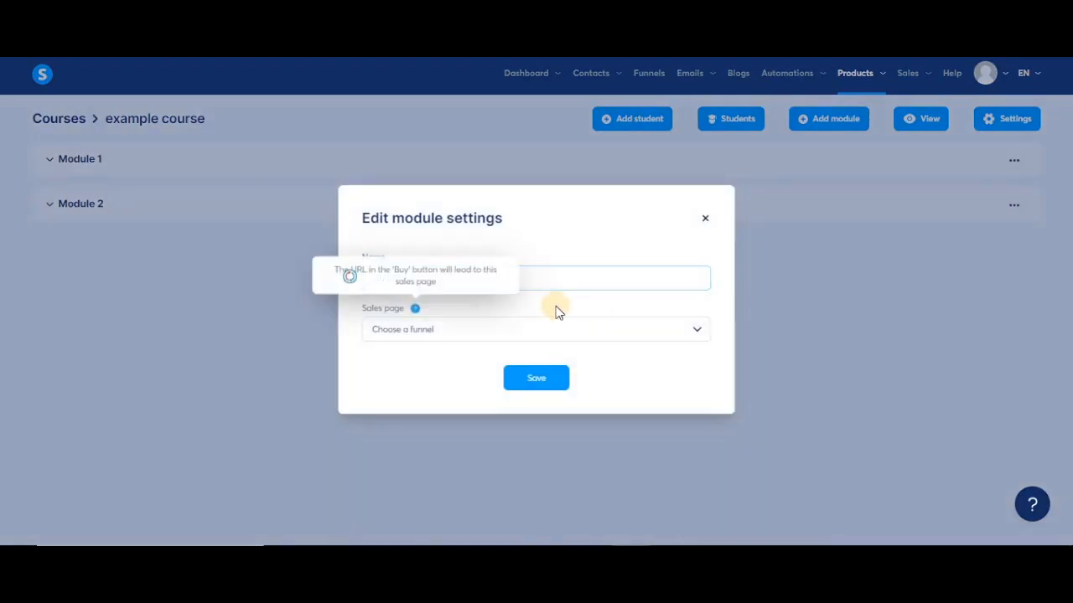
{"action": "left_click", "coordinate": [556, 308]}
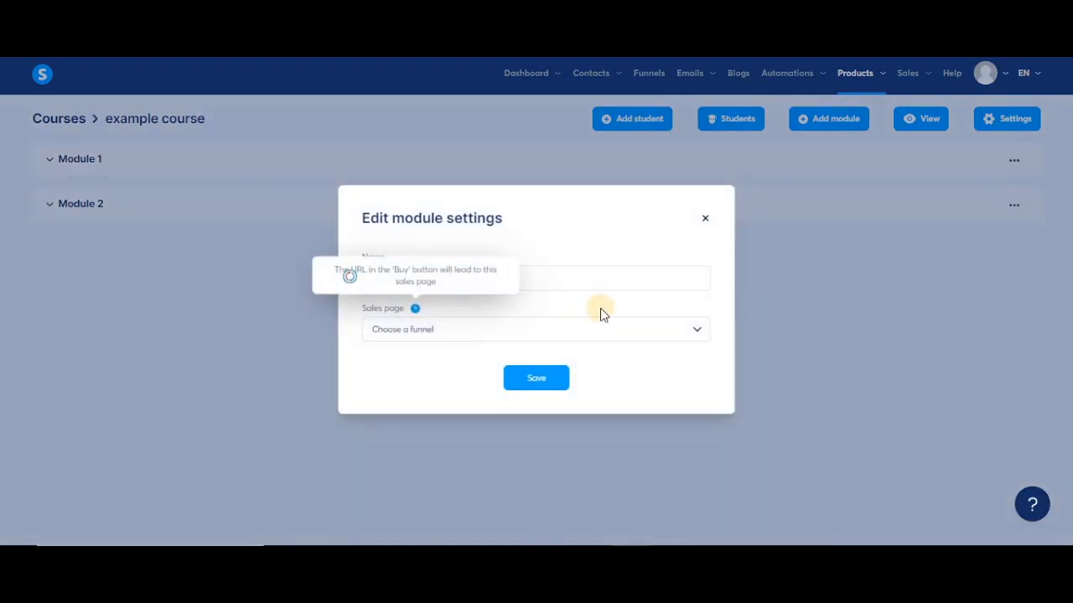
{"action": "left_click", "coordinate": [696, 334]}
{"action": "left_click", "coordinate": [531, 383]}
{"action": "left_click", "coordinate": [697, 357]}
{"action": "left_click", "coordinate": [534, 407]}
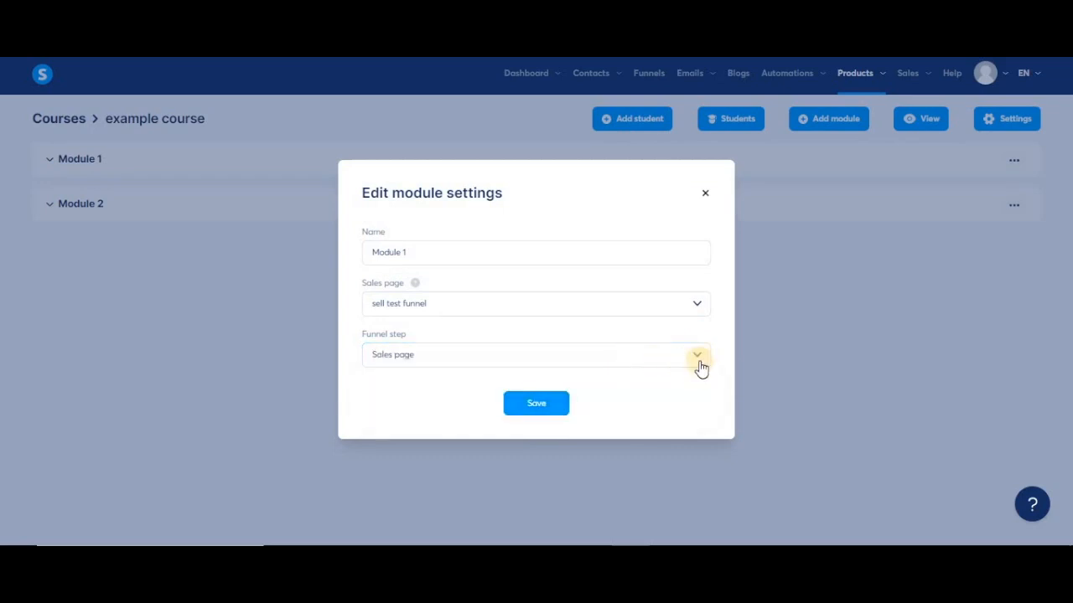
{"action": "left_click", "coordinate": [549, 409]}
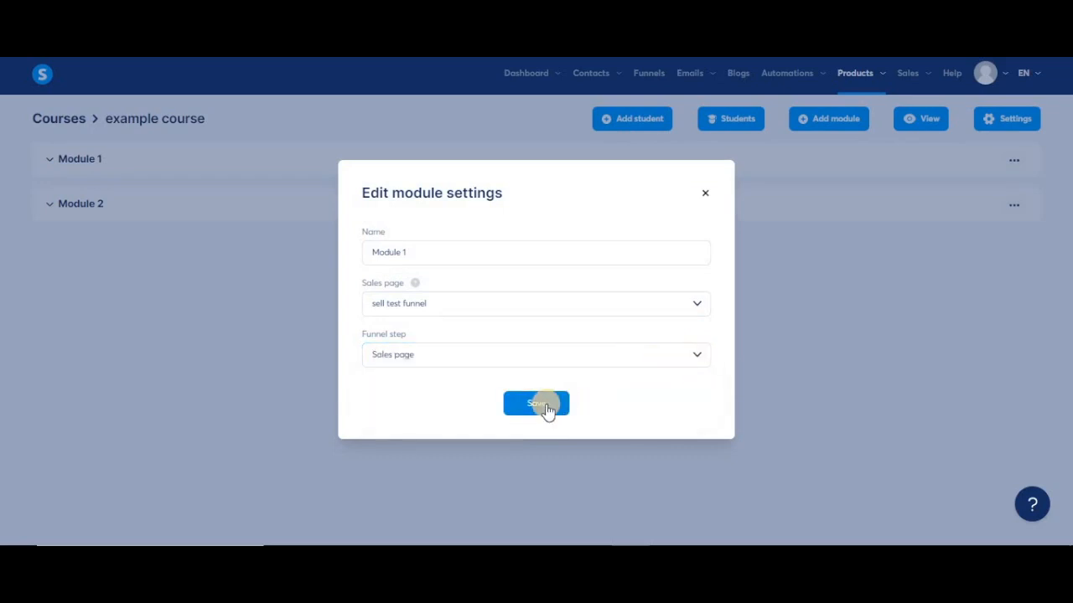
{"action": "left_click", "coordinate": [1014, 160]}
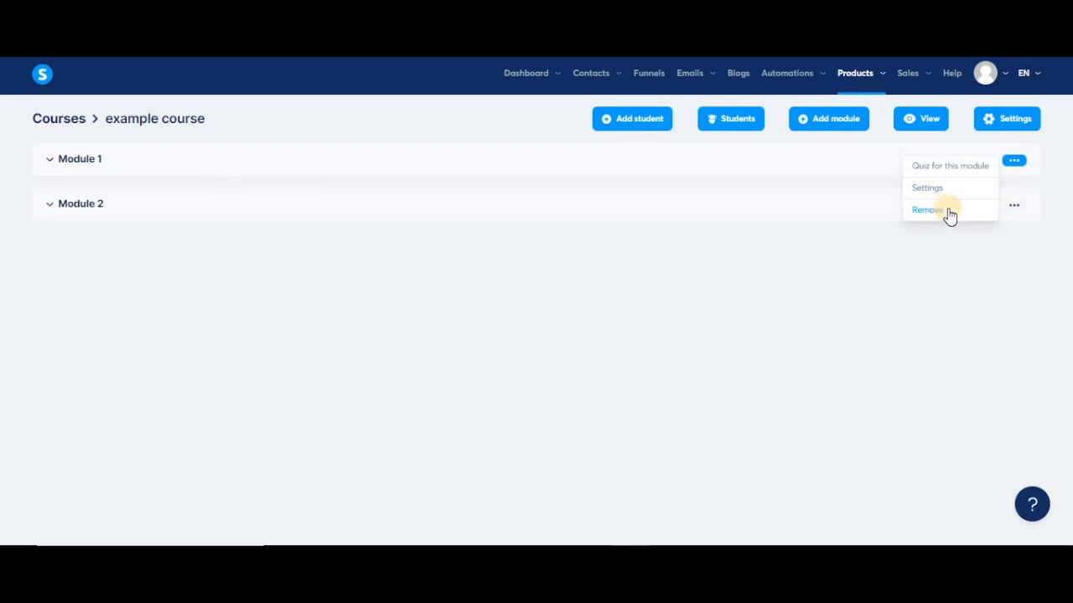
{"action": "left_click", "coordinate": [949, 213]}
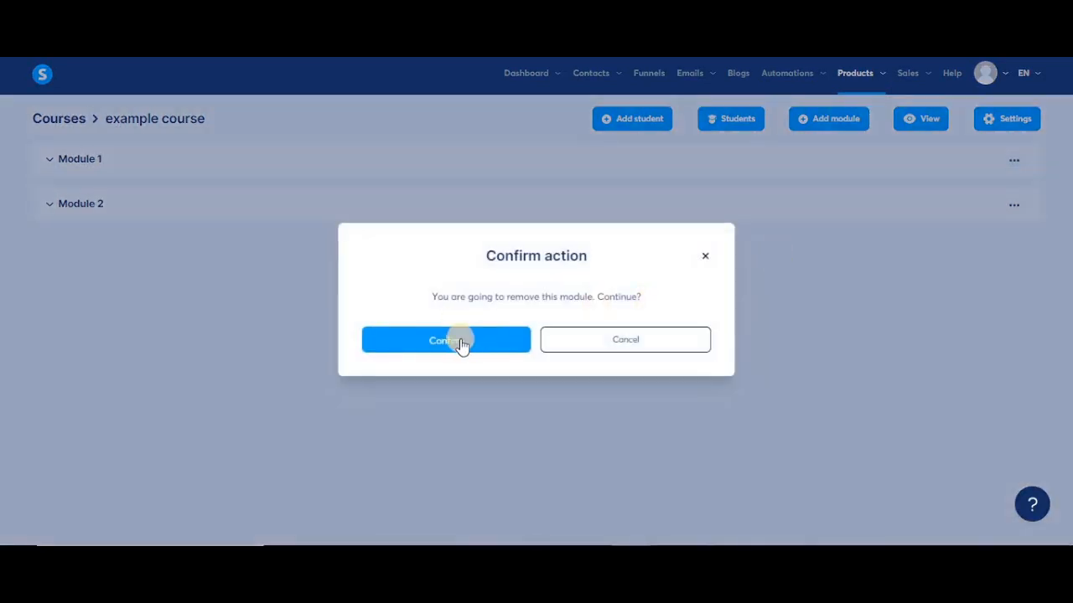
{"action": "left_click", "coordinate": [205, 352]}
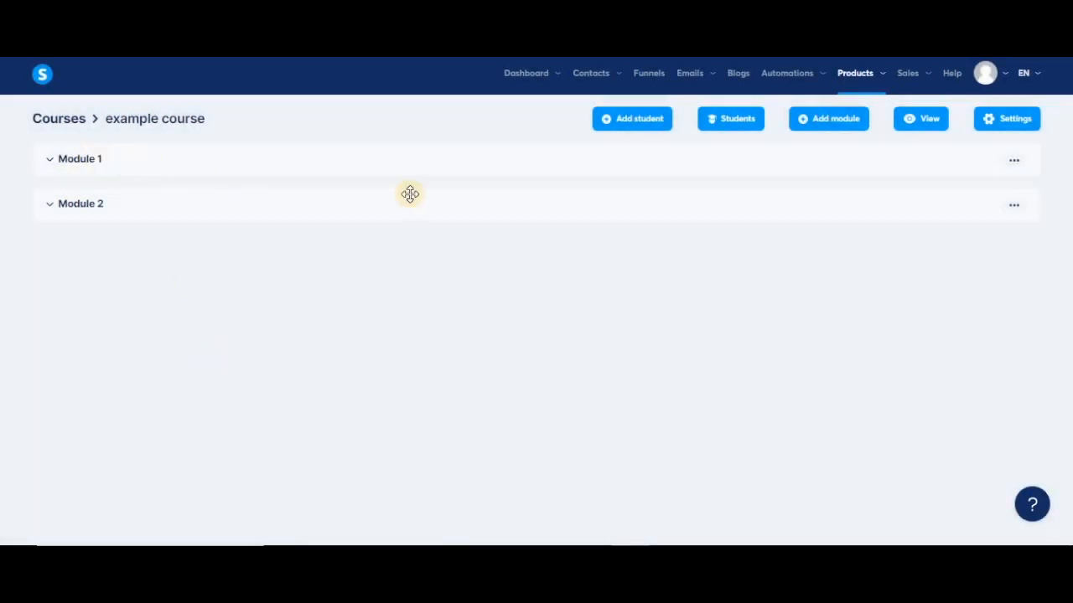
Expand Module 1 and deactivate Lecture 1, confirming the action
{"action": "left_click", "coordinate": [47, 159]}
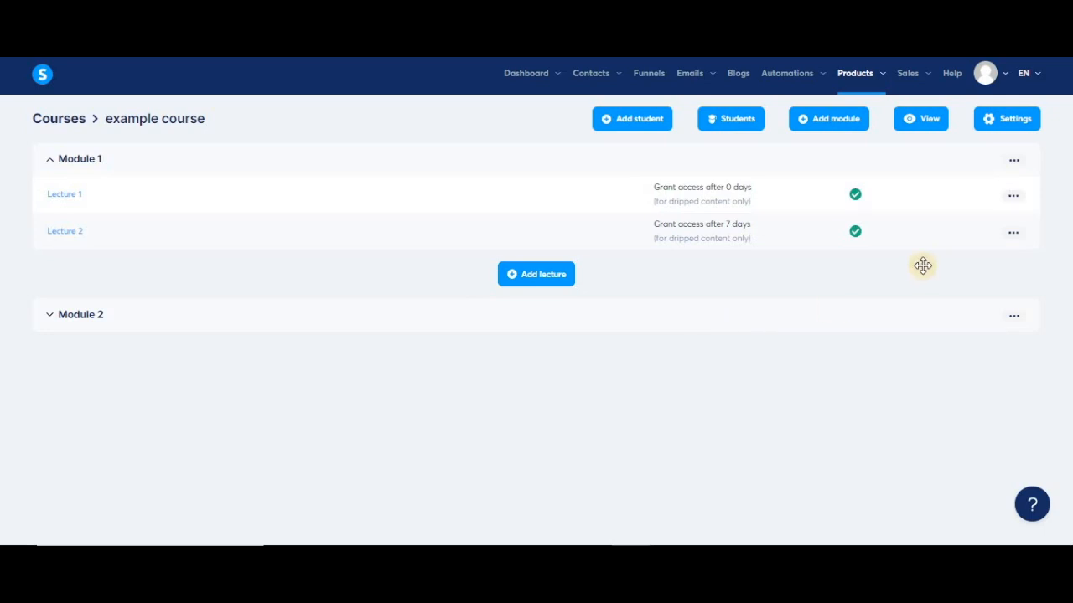
{"action": "left_click", "coordinate": [1013, 202]}
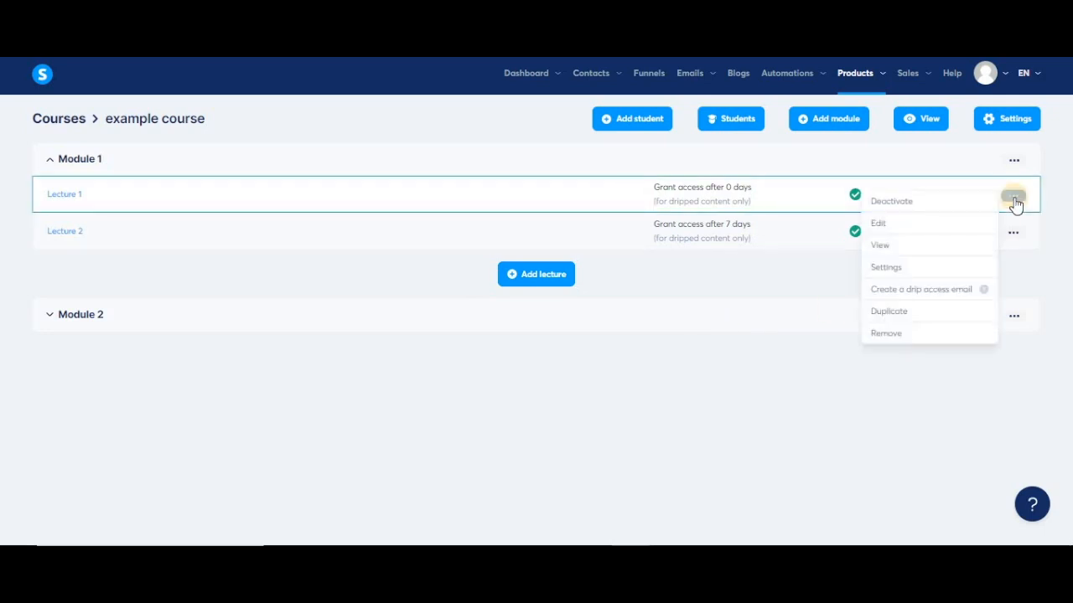
{"action": "left_click", "coordinate": [920, 207]}
{"action": "left_click", "coordinate": [468, 340]}
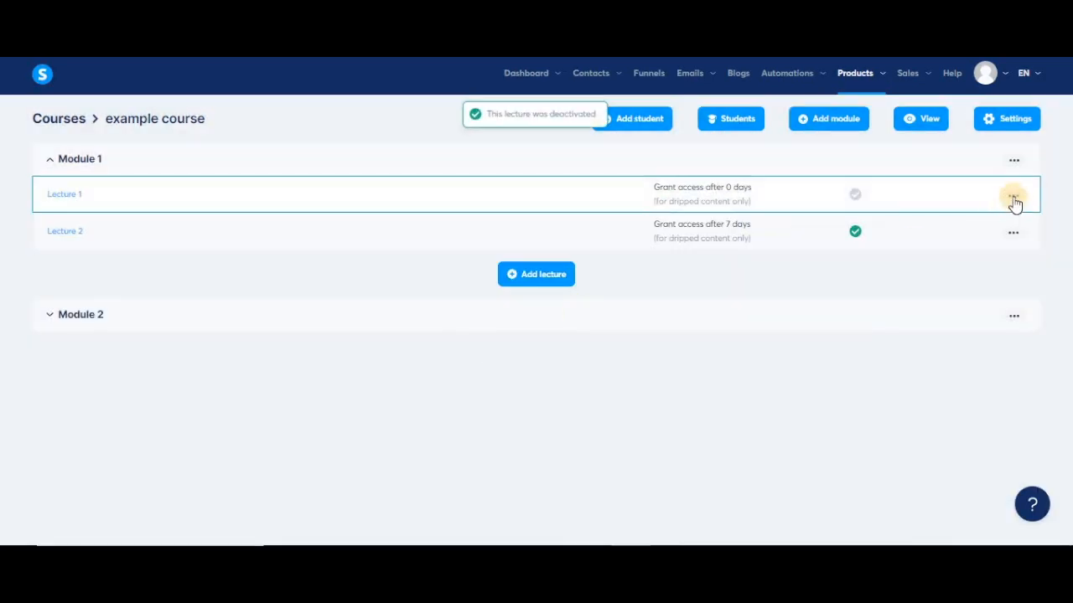
View the page of Lecture 1 in Module 1
{"action": "left_click", "coordinate": [1013, 198]}
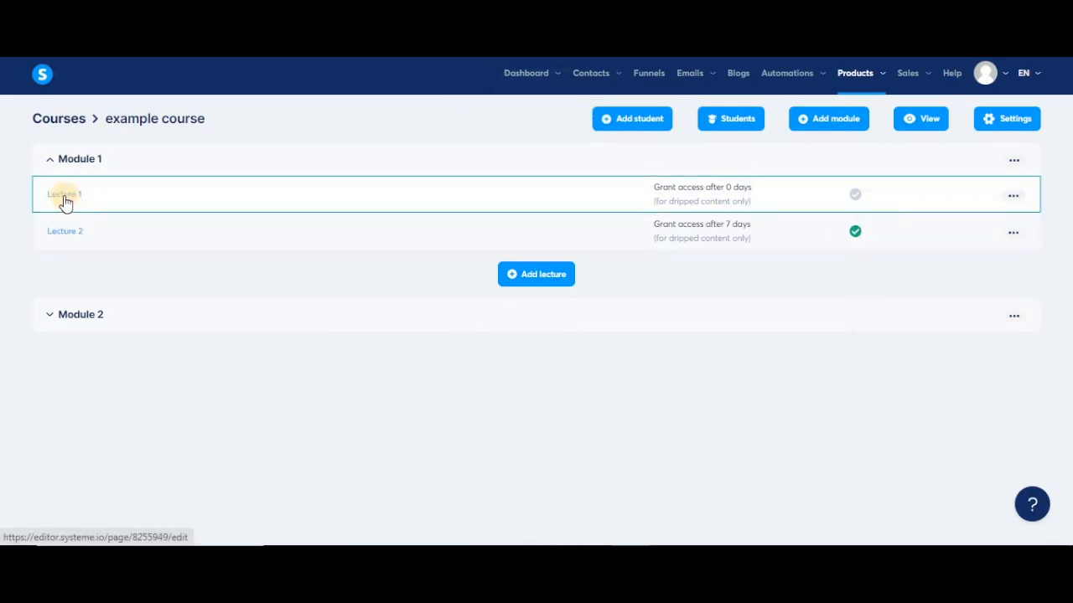
{"action": "left_click", "coordinate": [1012, 200]}
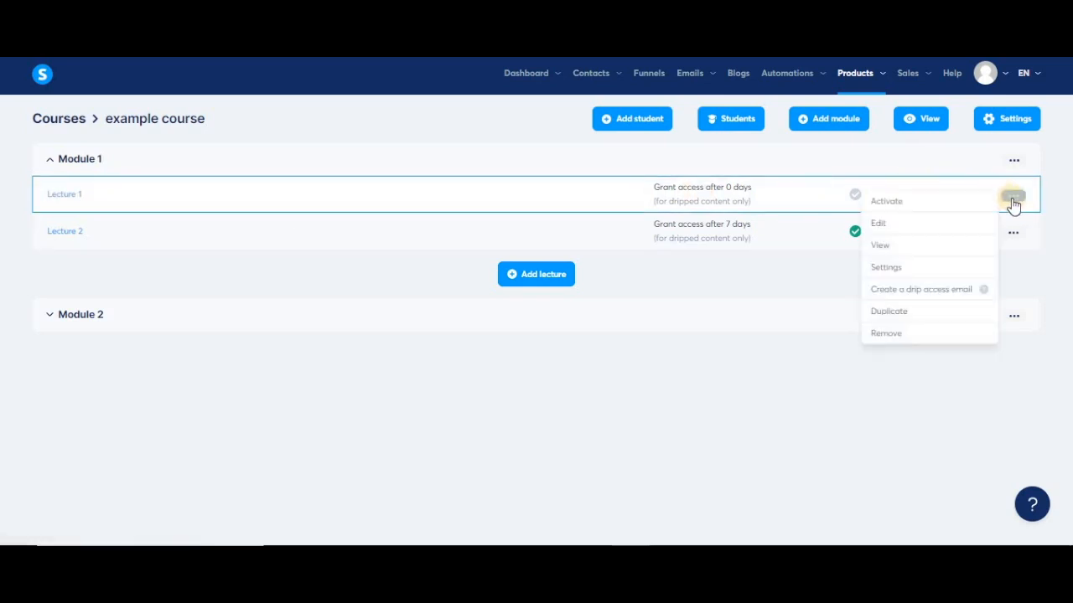
{"action": "left_click", "coordinate": [890, 244]}
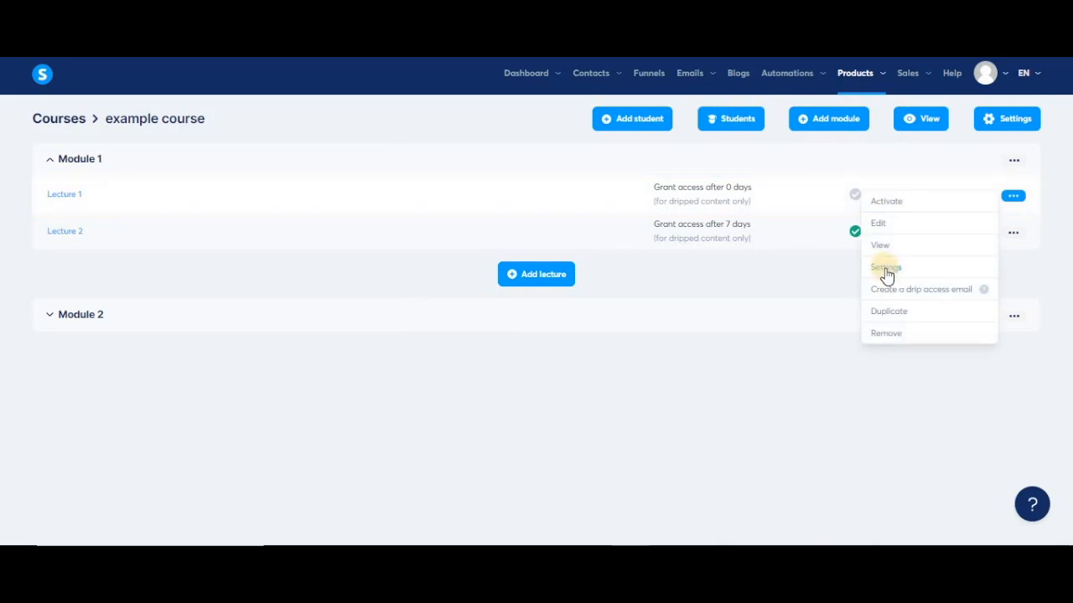
Open the settings of Lecture 1 and examine its name and delay fields
{"action": "left_click", "coordinate": [885, 268]}
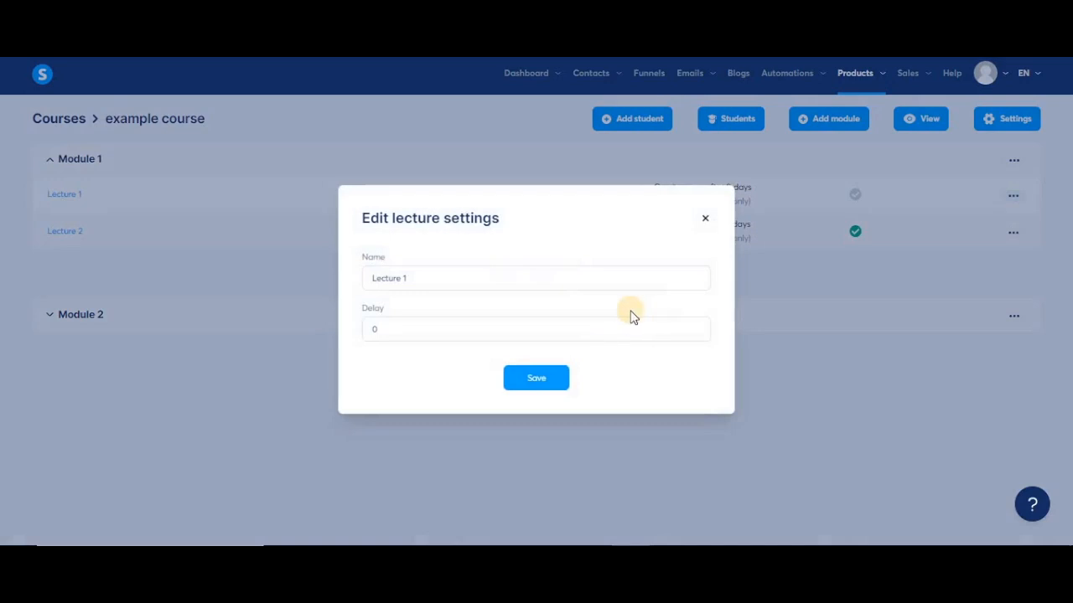
{"action": "left_click_drag", "start_coordinate": [351, 287], "coordinate": [404, 326]}
{"action": "left_click", "coordinate": [369, 326]}
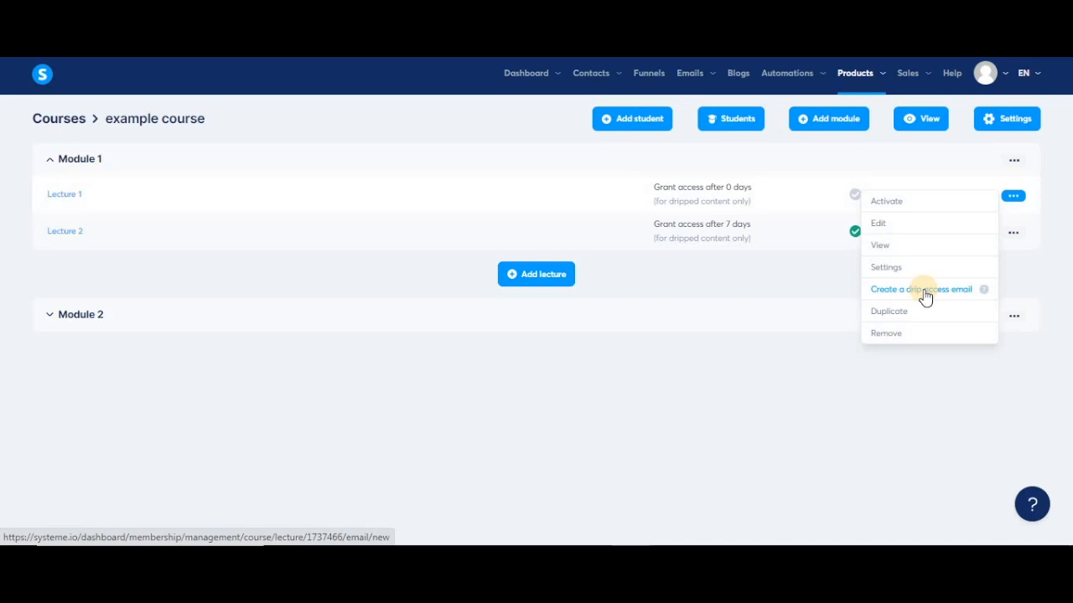
Write a drip access email for Lecture 2 with subject "Lecture 2 unlocked !" and body "congratulations !!! Lecture 2 of Module 1 is available now !!"
{"action": "left_click", "coordinate": [925, 292]}
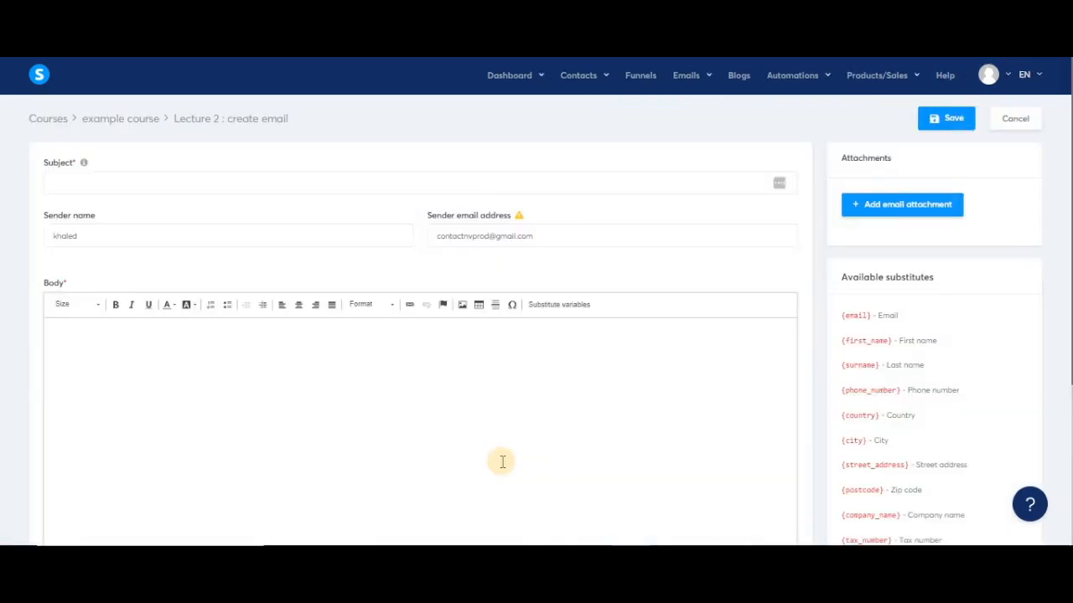
{"action": "left_click", "coordinate": [474, 412]}
{"action": "type", "text": "congratulations !!! Lecture 1 of Module 1 is available no"}
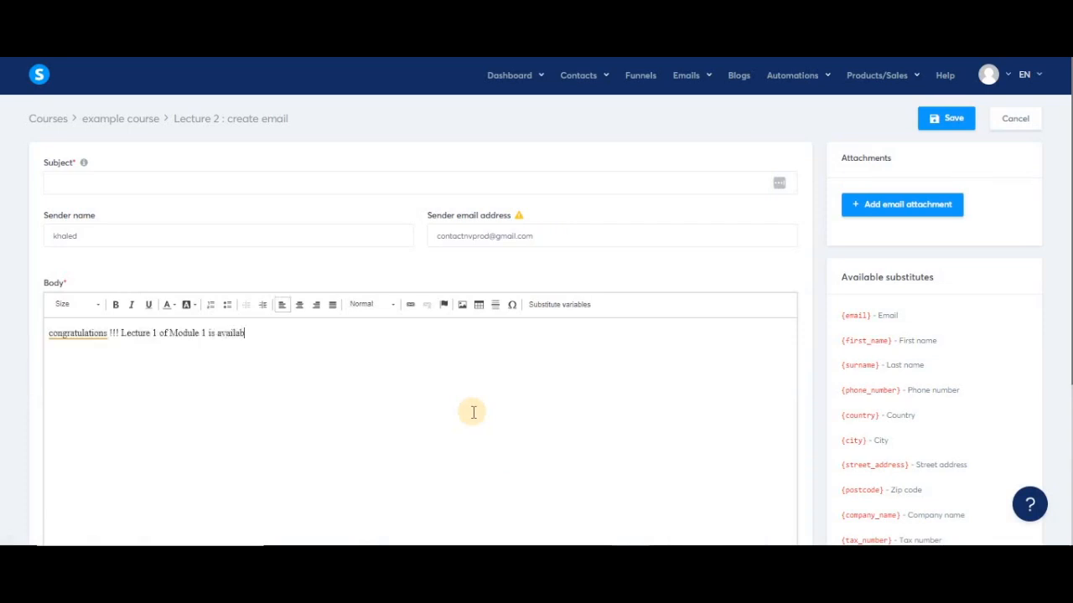
{"action": "type", "text": "w !!"}
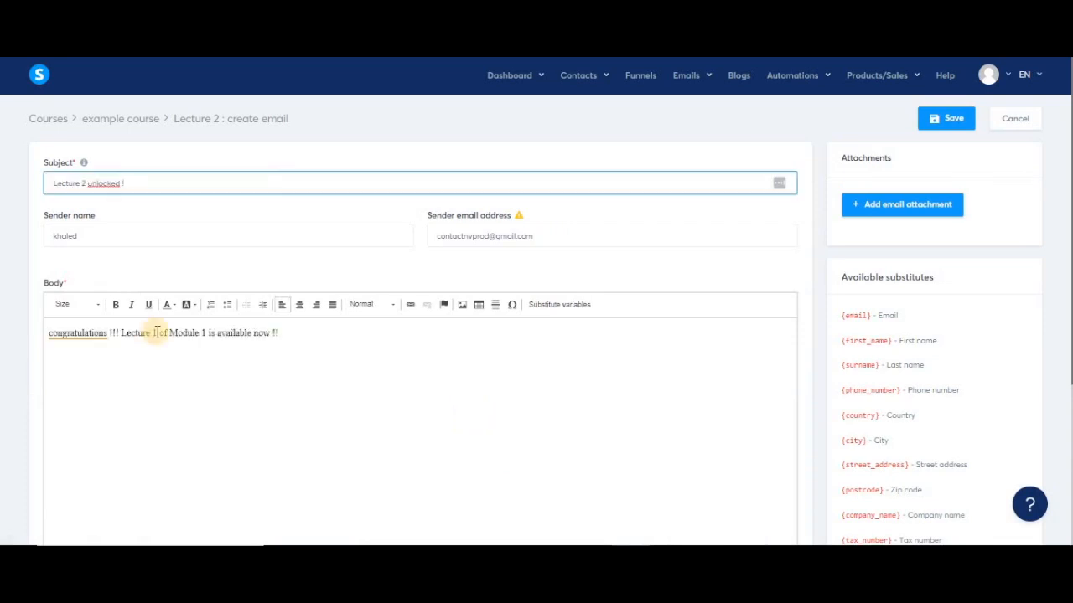
{"action": "left_click", "coordinate": [157, 333]}
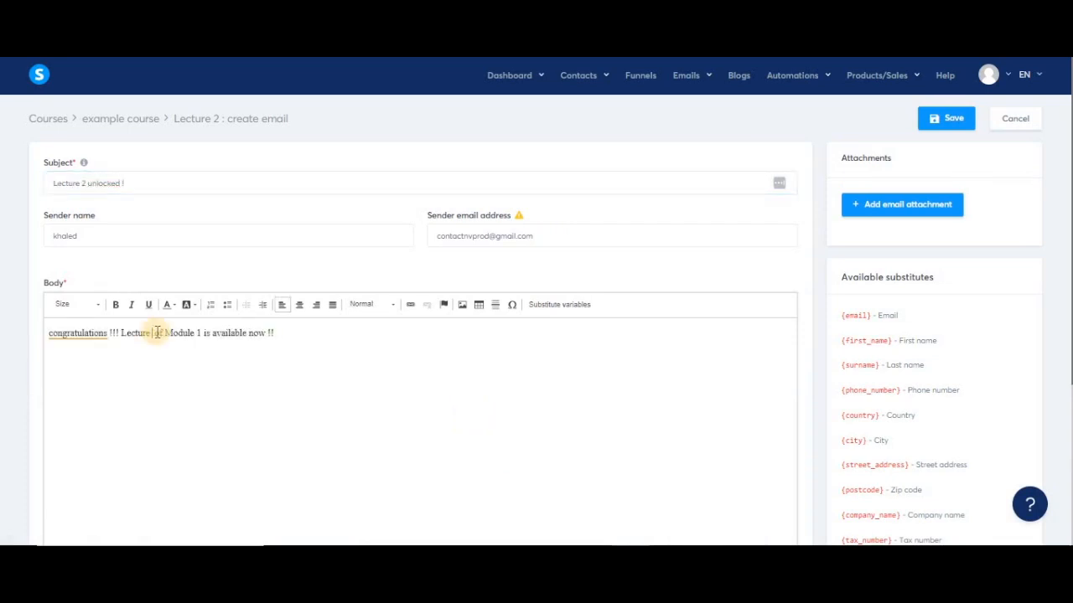
{"action": "type", "text": "2"}
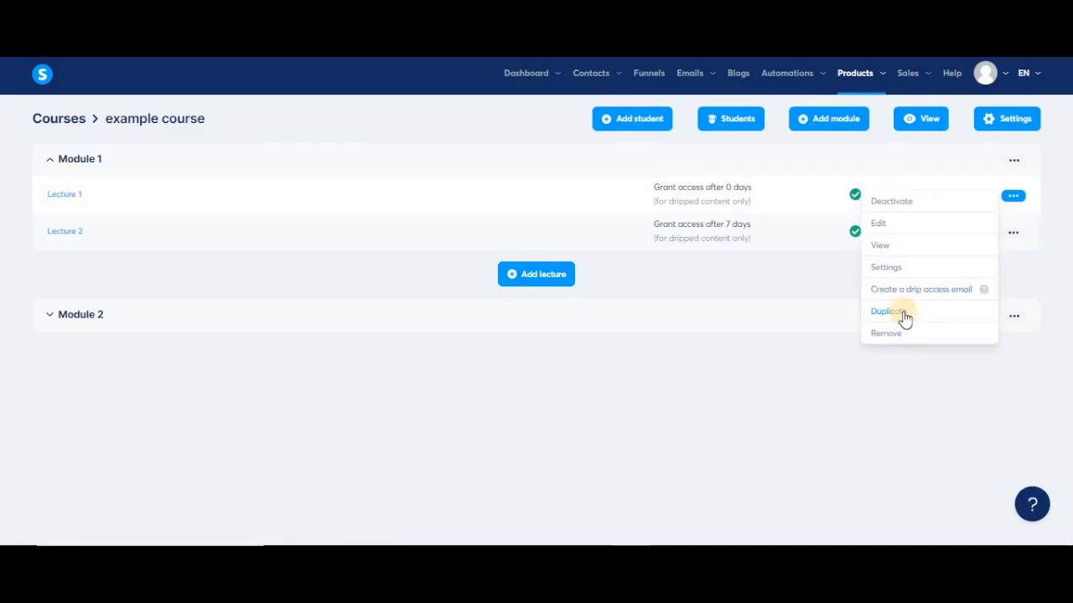
Duplicate Lecture 1 in Module 1 and remove the resulting copy
{"action": "left_click", "coordinate": [904, 317]}
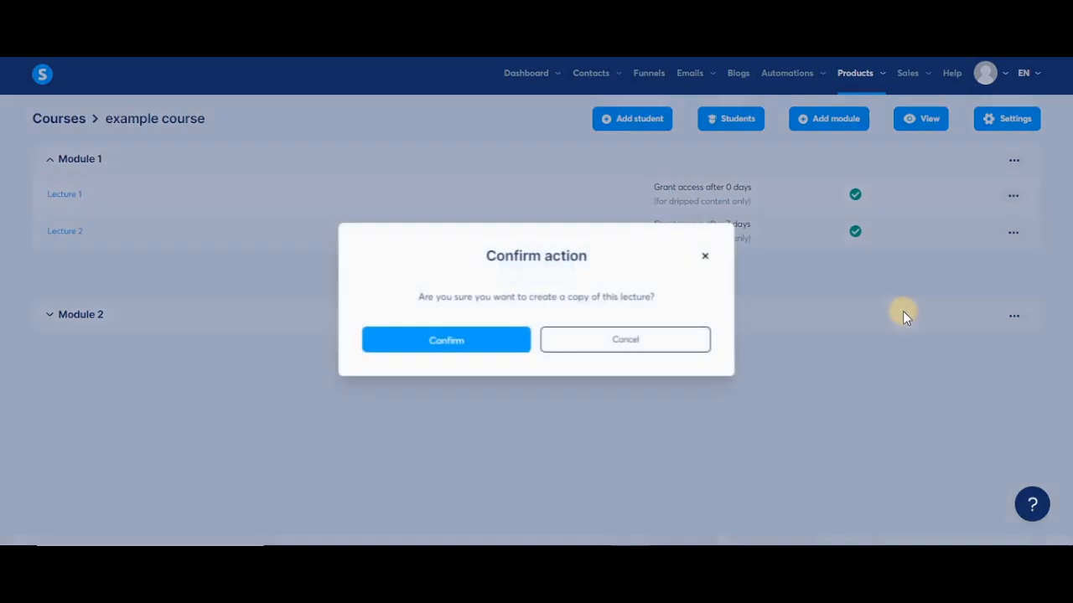
{"action": "left_click", "coordinate": [485, 347]}
{"action": "left_click", "coordinate": [1013, 269]}
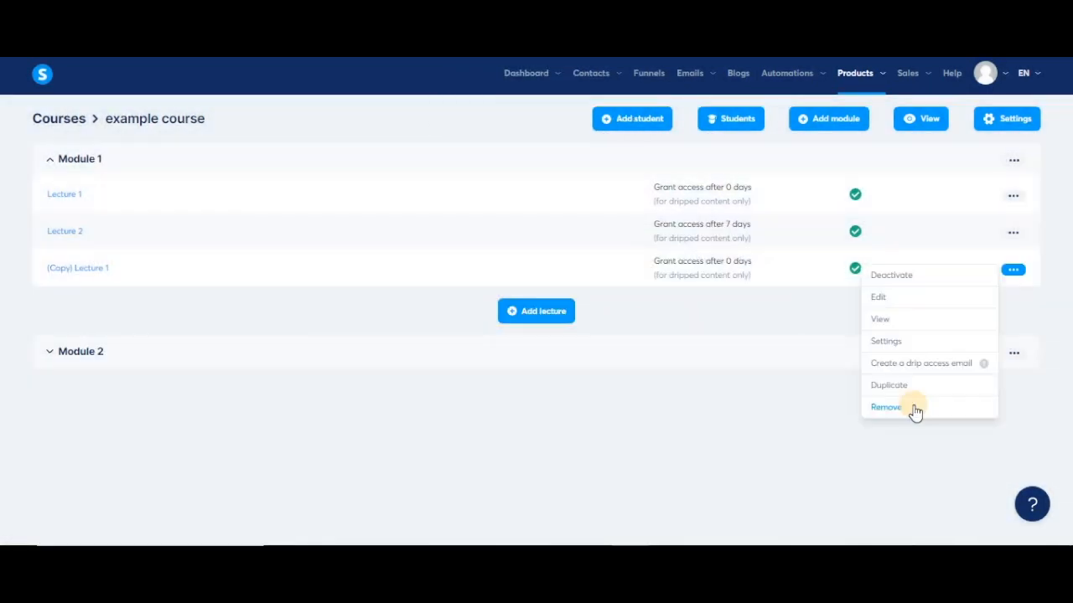
{"action": "left_click", "coordinate": [914, 409]}
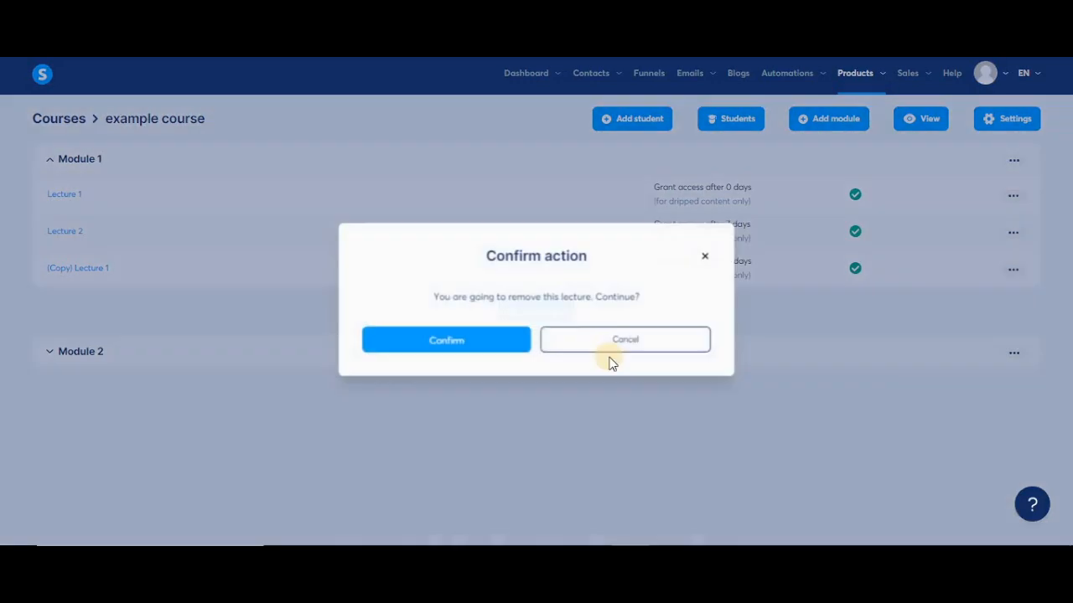
{"action": "left_click", "coordinate": [480, 341]}
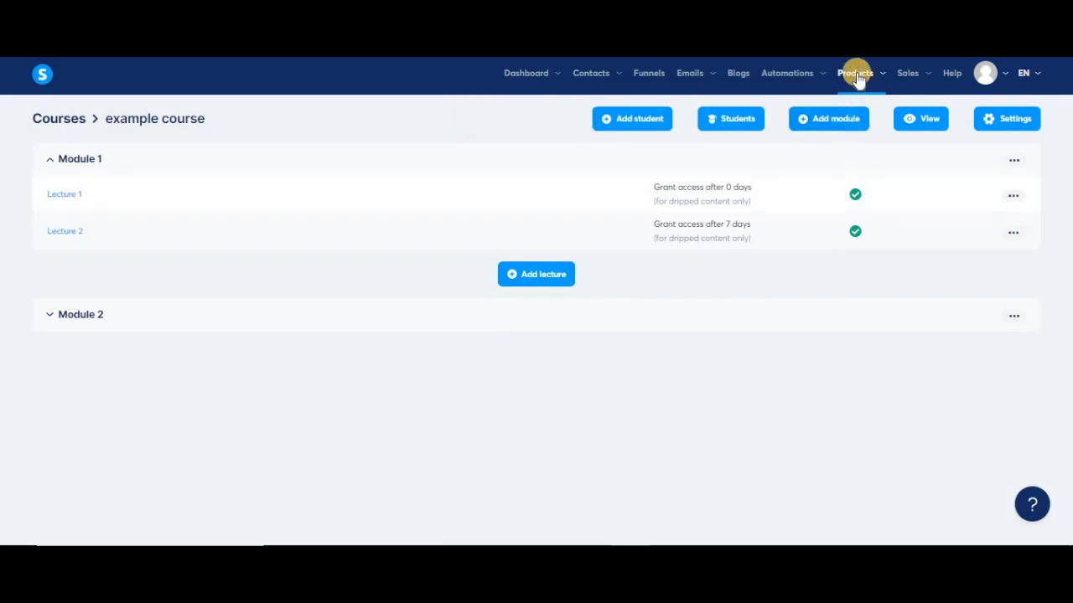
Go to the course list and view example course, examining the lesson page's content
{"action": "mouse_move", "coordinate": [856, 73]}
{"action": "left_click", "coordinate": [842, 152]}
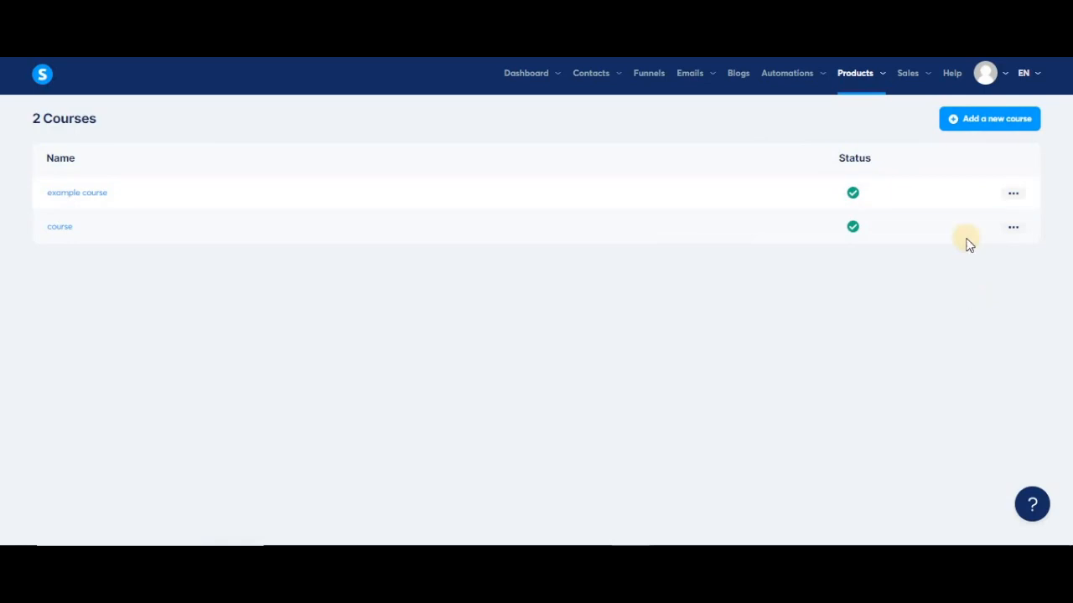
{"action": "left_click", "coordinate": [1013, 193]}
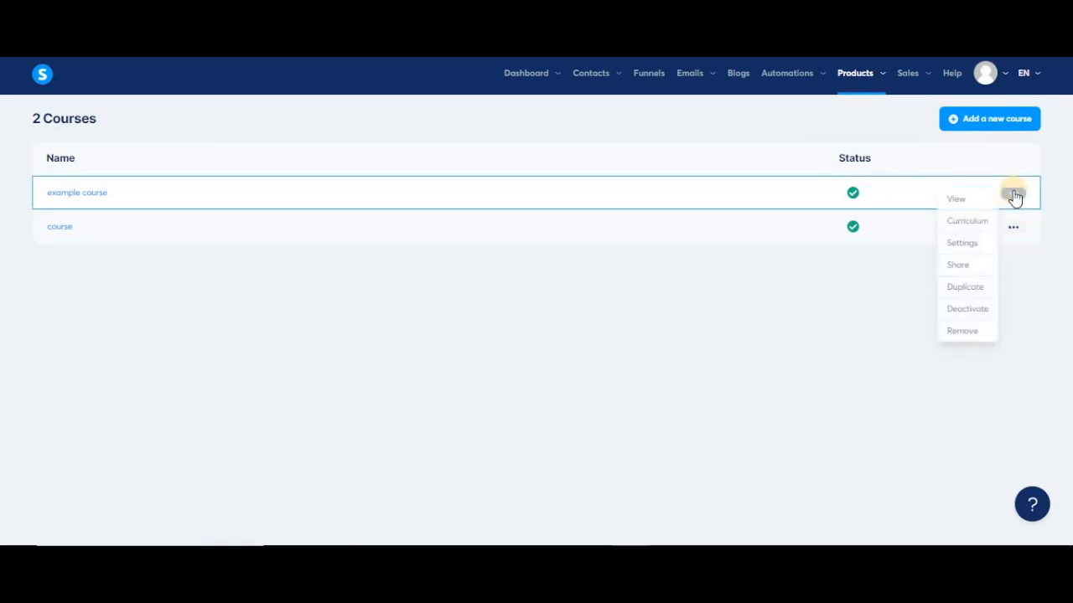
{"action": "left_click", "coordinate": [966, 204]}
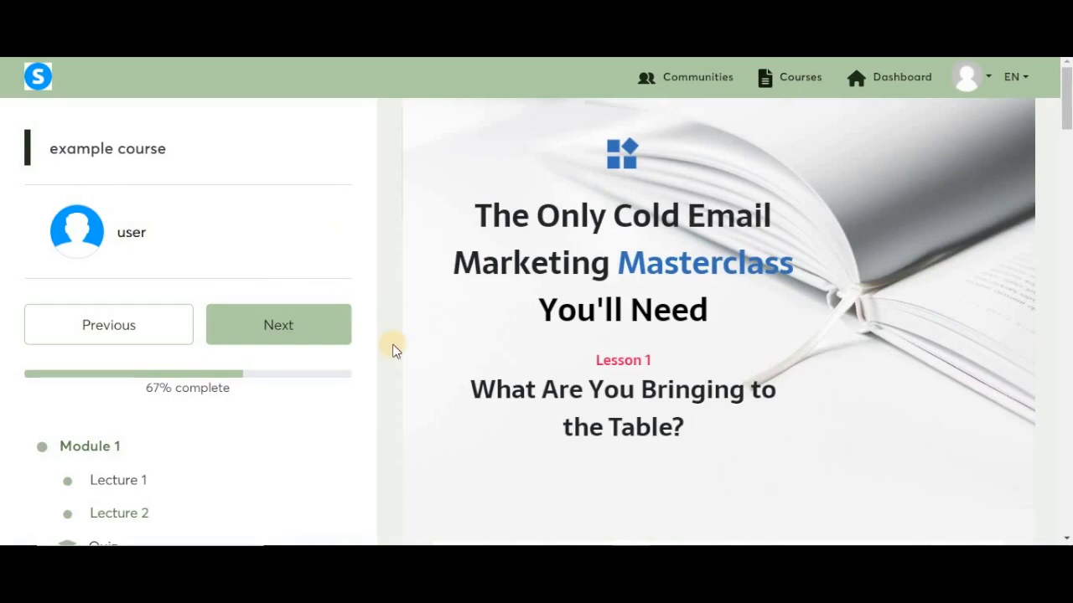
{"action": "scroll", "coordinate": [453, 406], "scroll_direction": "down", "scroll_amount": 4}
{"action": "scroll", "coordinate": [452, 406], "scroll_direction": "down", "scroll_amount": 5}
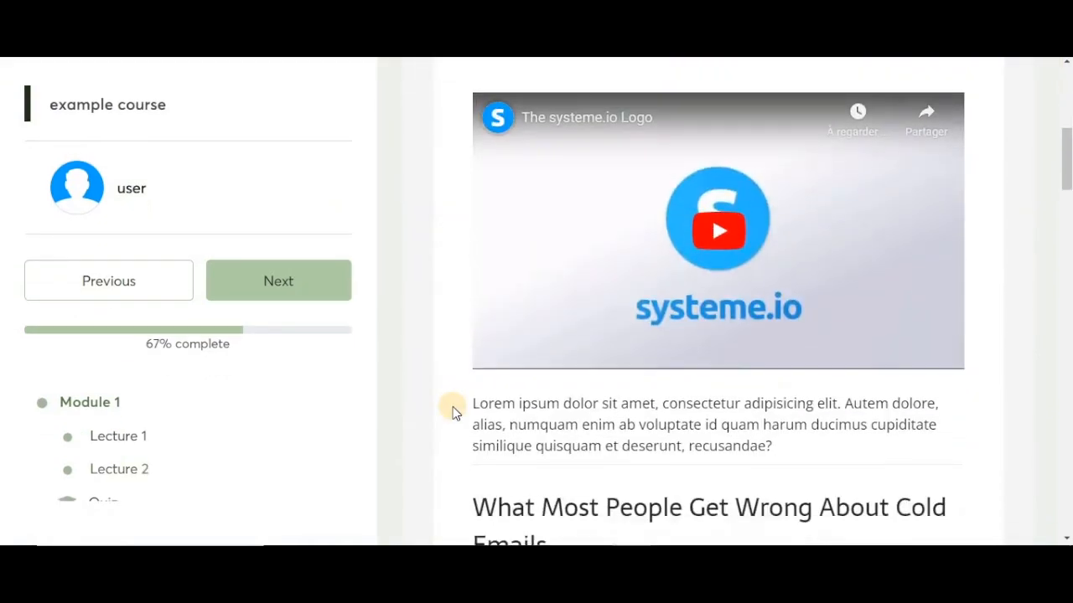
{"action": "scroll", "coordinate": [453, 407], "scroll_direction": "up", "scroll_amount": 10}
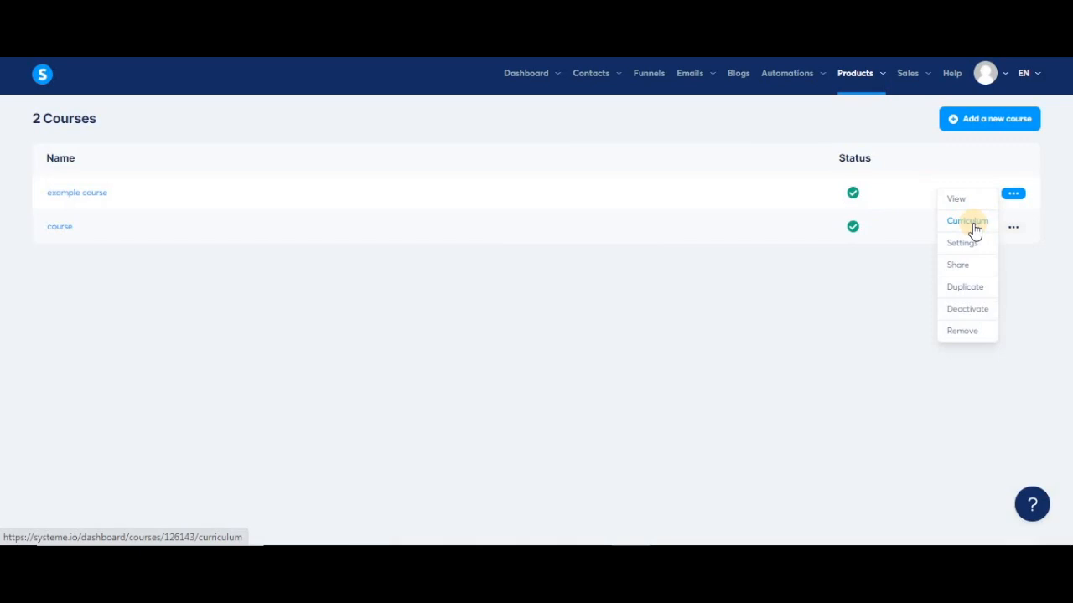
Open the curriculum of example course, look at Module 1's lectures and return to the course list
{"action": "left_click", "coordinate": [972, 223]}
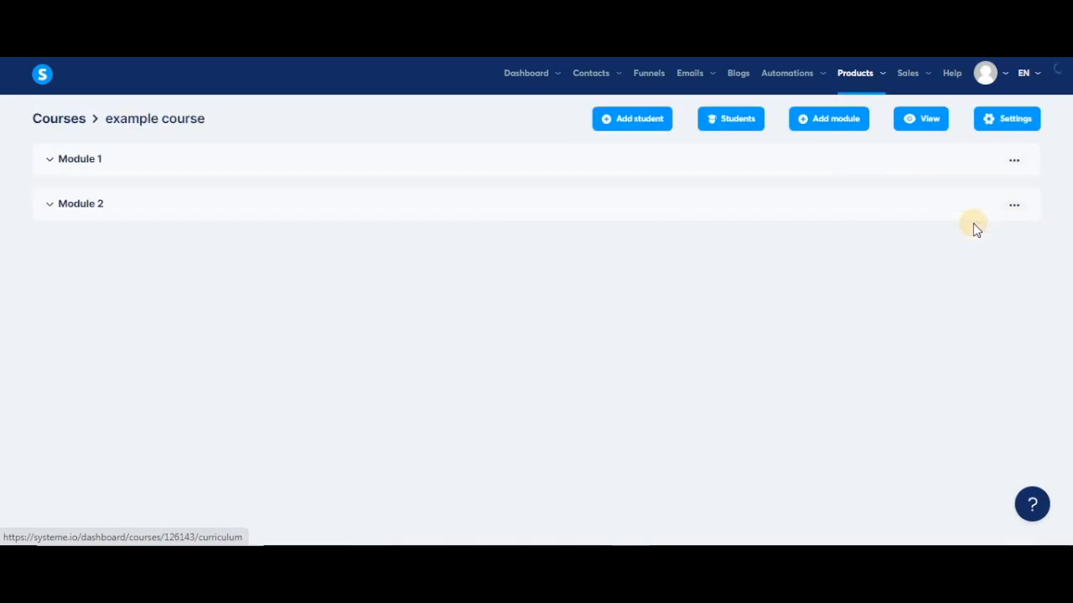
{"action": "left_click", "coordinate": [50, 161]}
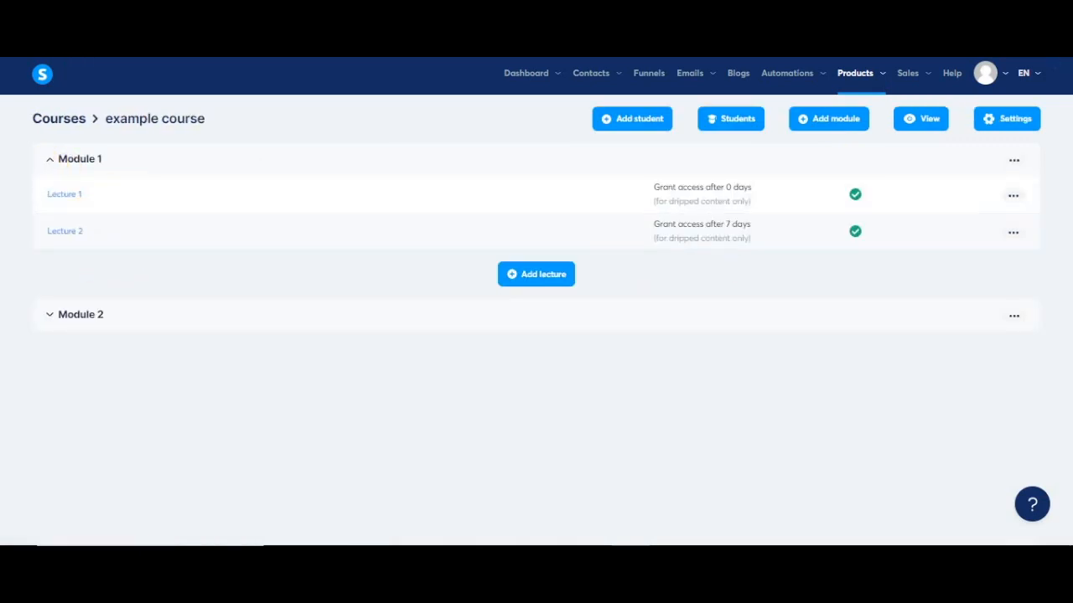
{"action": "key", "text": "alt+Left"}
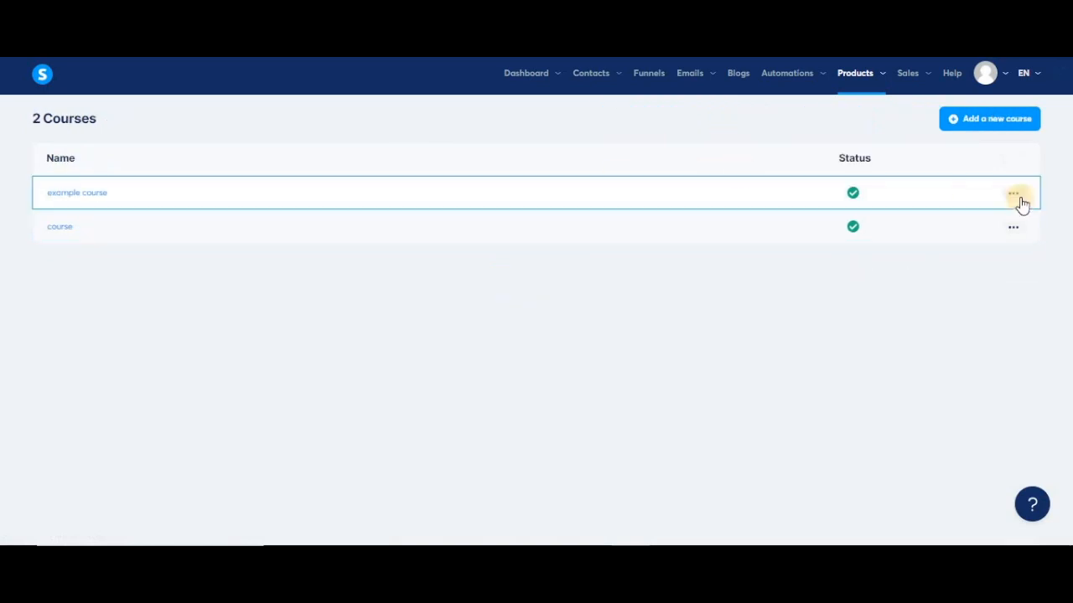
Open the settings of example course, and copy the course's share link to the clipboard
{"action": "left_click", "coordinate": [1017, 197]}
{"action": "left_click", "coordinate": [962, 243]}
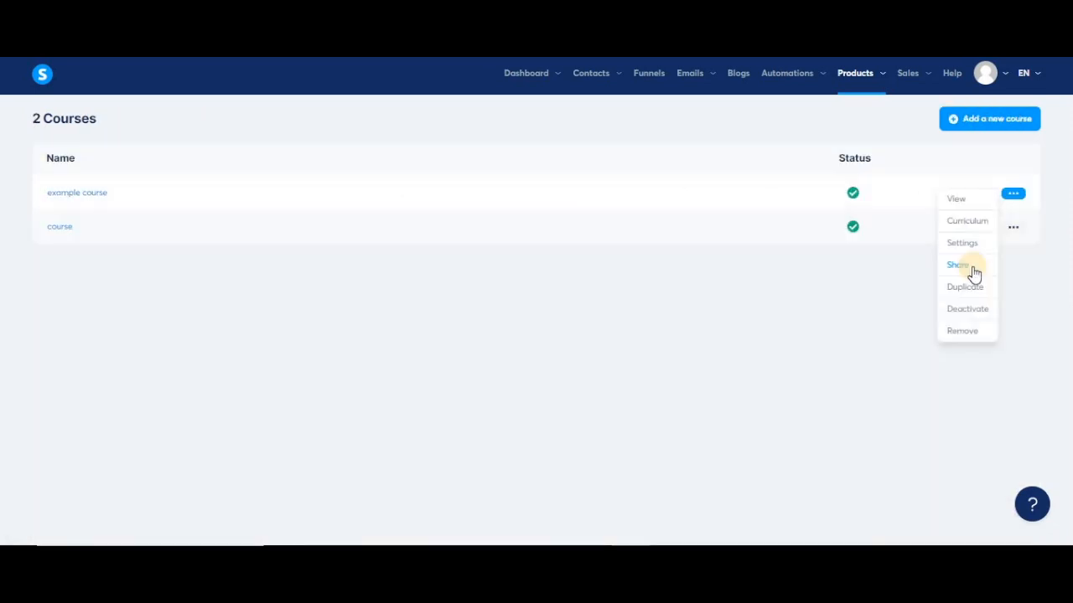
{"action": "left_click", "coordinate": [959, 265]}
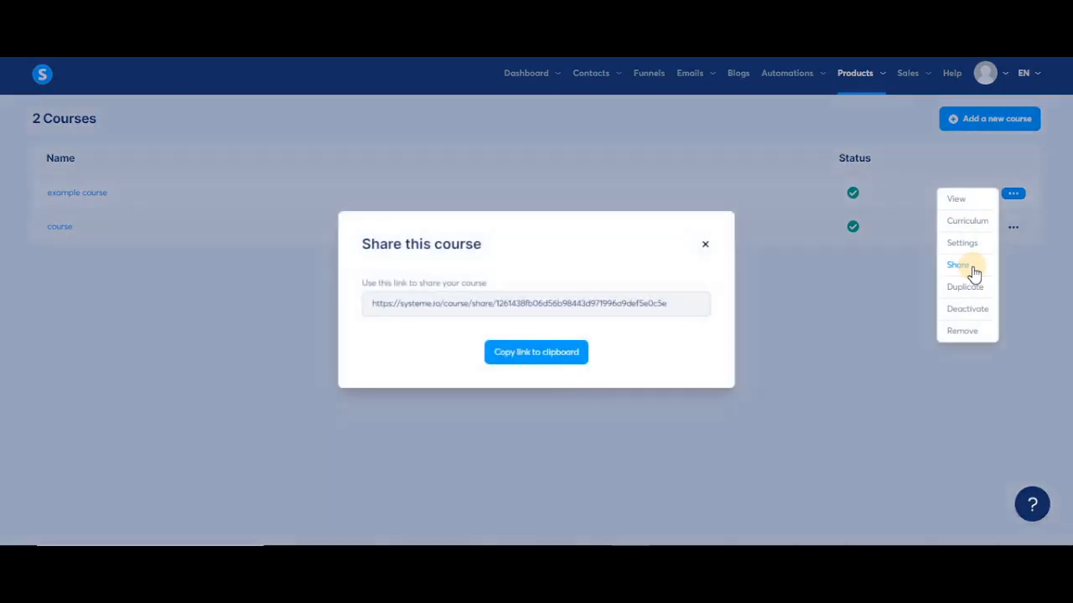
{"action": "left_click", "coordinate": [537, 359]}
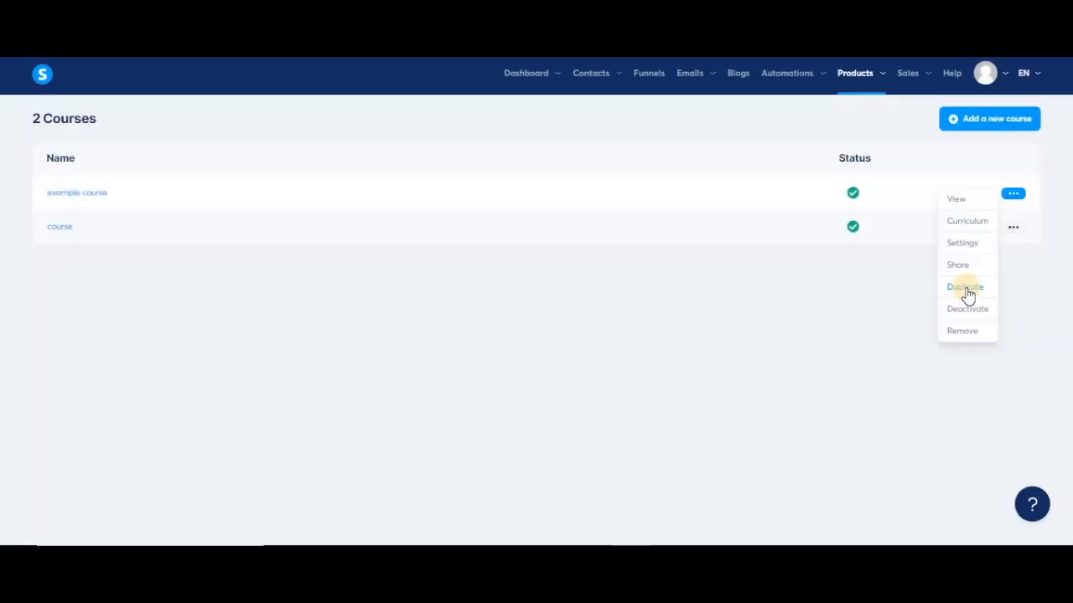
Duplicate example course and deactivate the copy, confirming both actions
{"action": "left_click", "coordinate": [965, 286]}
{"action": "left_click", "coordinate": [505, 338]}
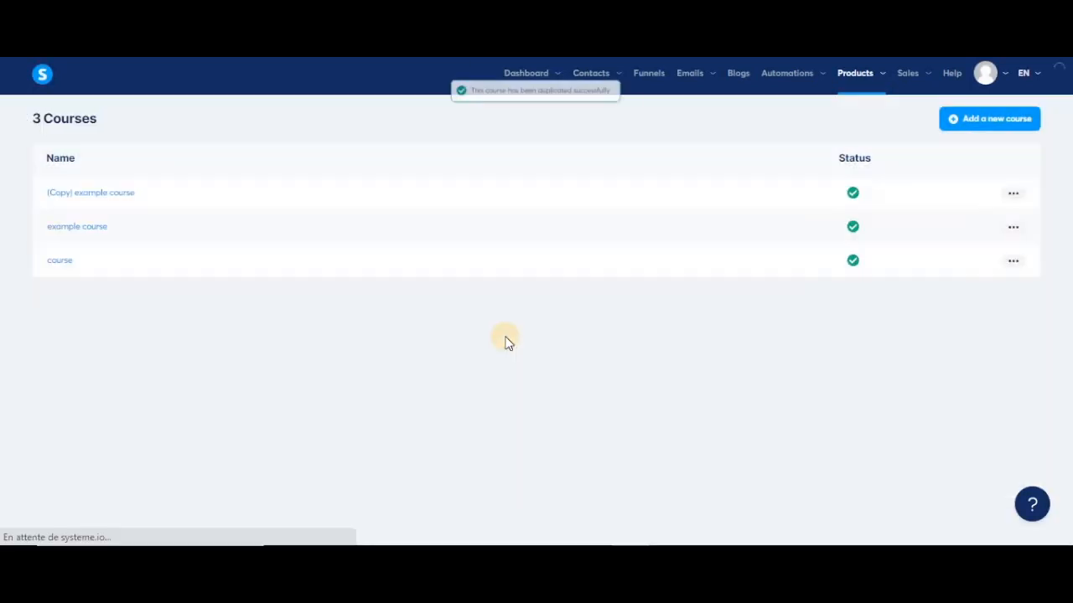
{"action": "left_click", "coordinate": [1013, 192]}
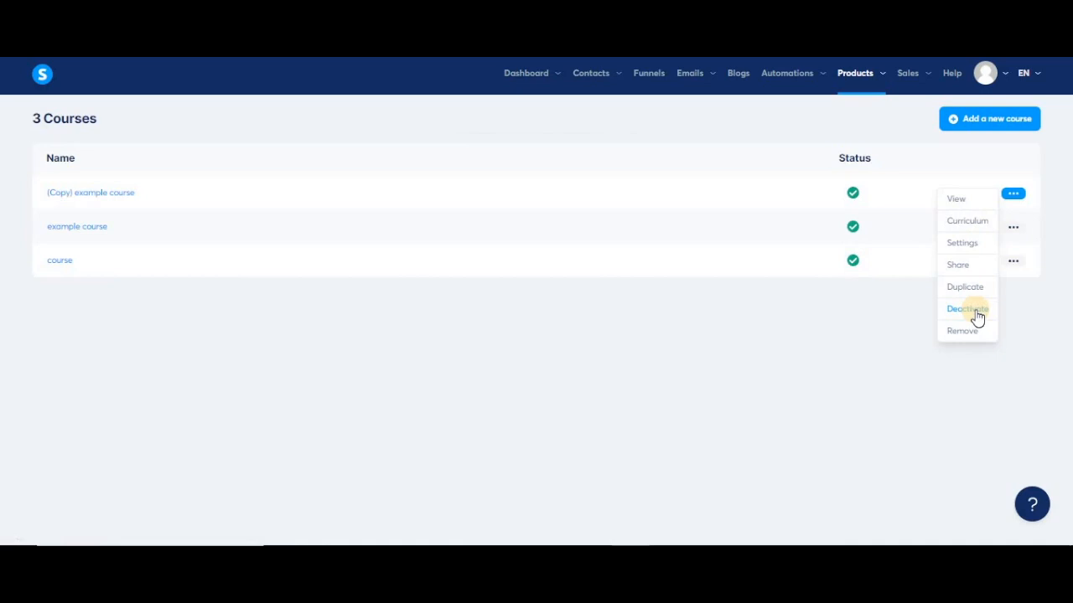
{"action": "left_click", "coordinate": [974, 310]}
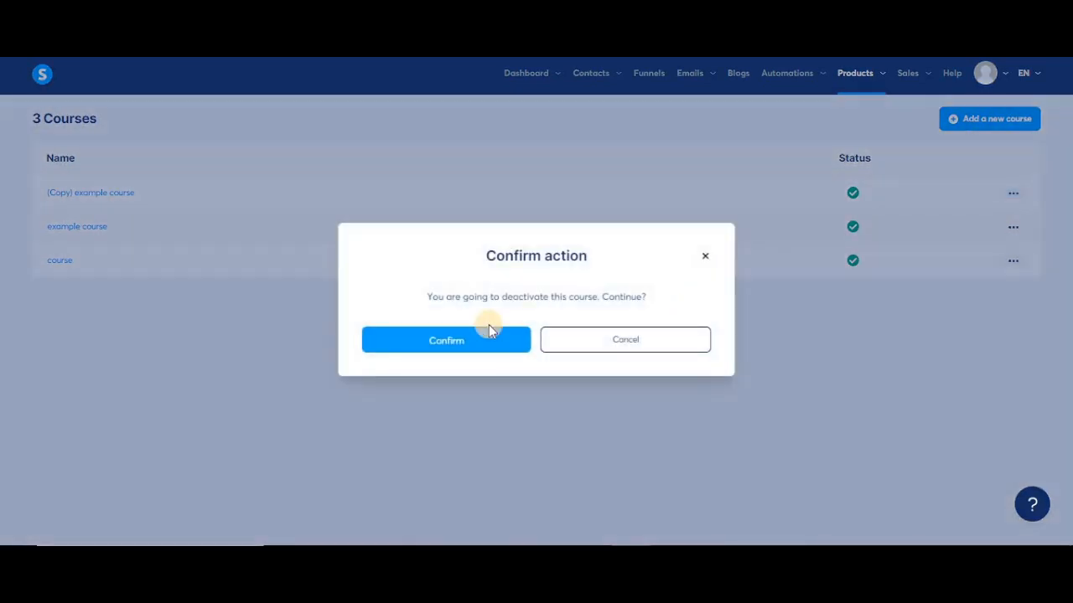
{"action": "left_click", "coordinate": [468, 339]}
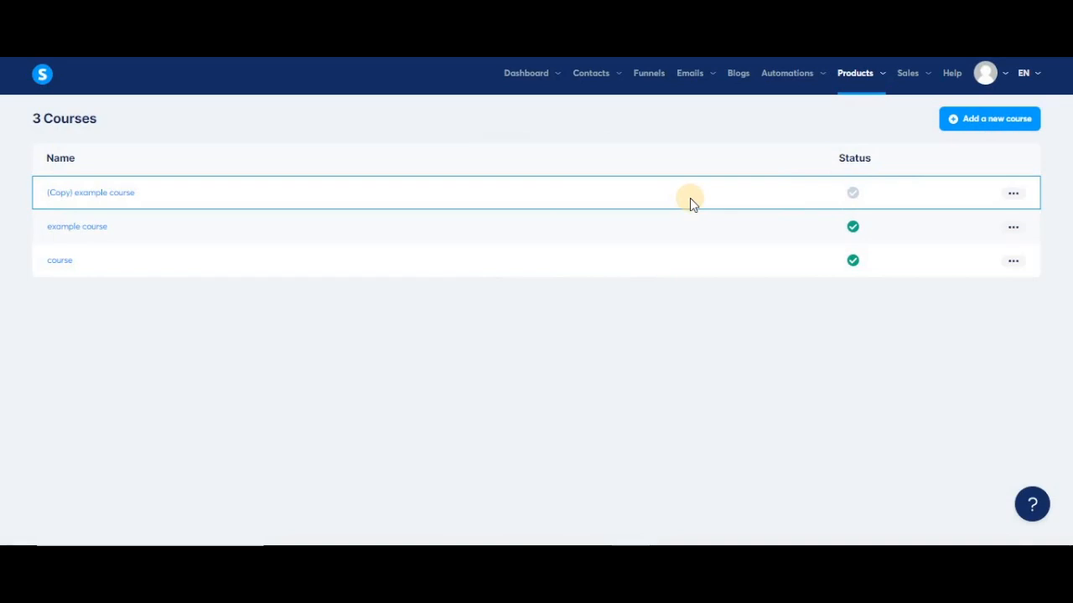
Activate the copy of example course again and remove it from the course list
{"action": "left_click", "coordinate": [1013, 192]}
{"action": "left_click", "coordinate": [964, 310]}
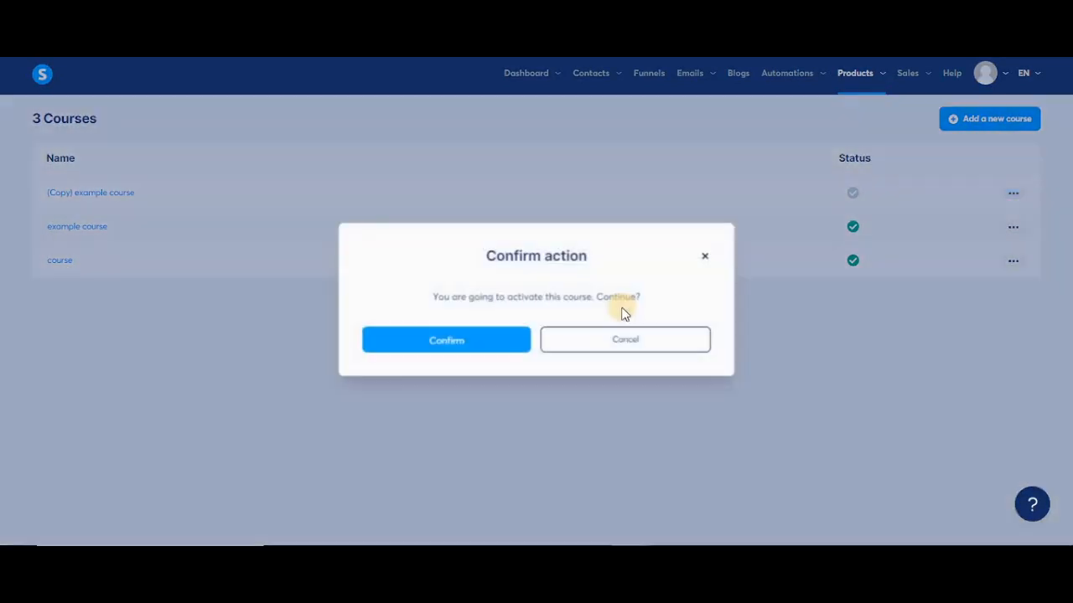
{"action": "left_click", "coordinate": [512, 337]}
{"action": "left_click", "coordinate": [1013, 193]}
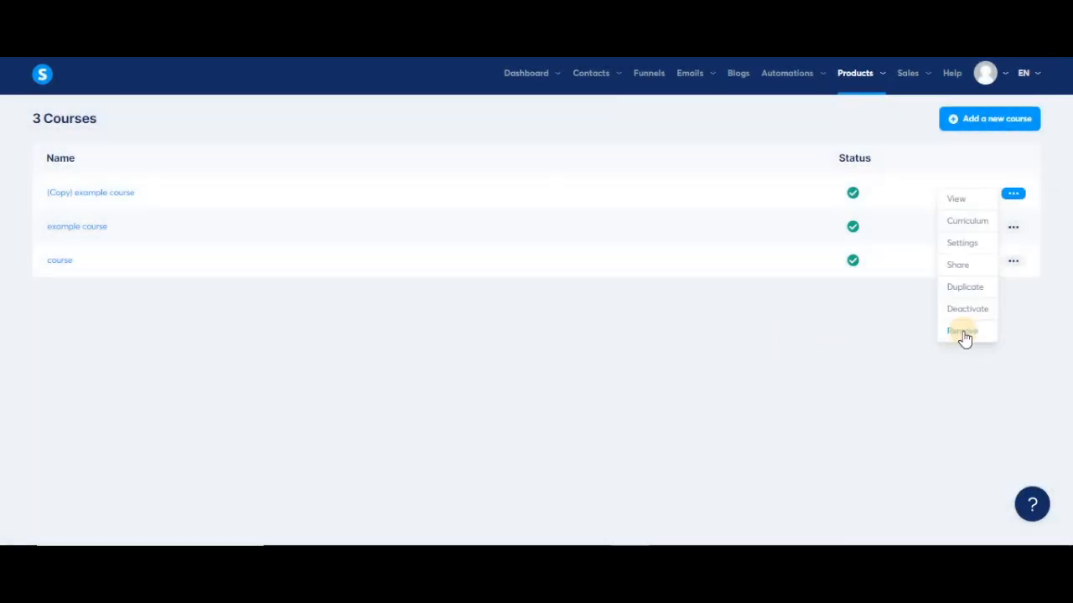
{"action": "left_click", "coordinate": [962, 331]}
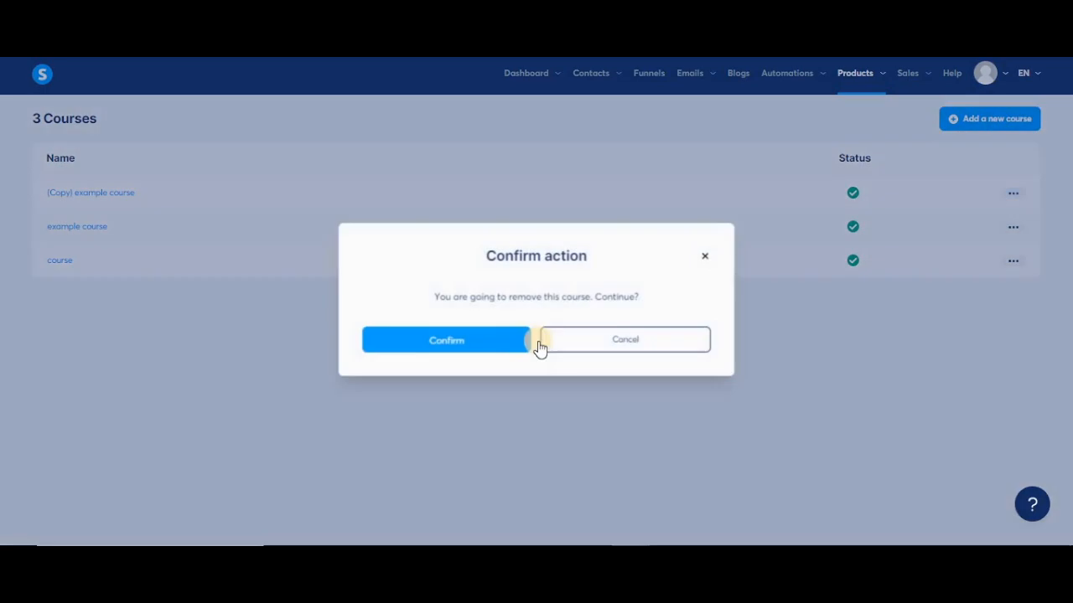
{"action": "left_click", "coordinate": [472, 339]}
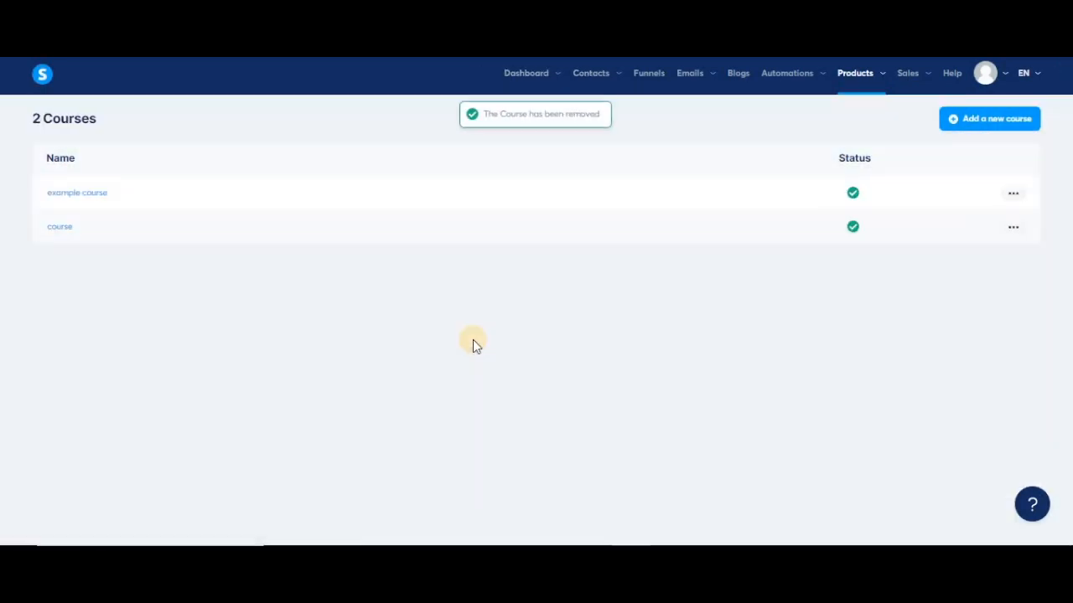